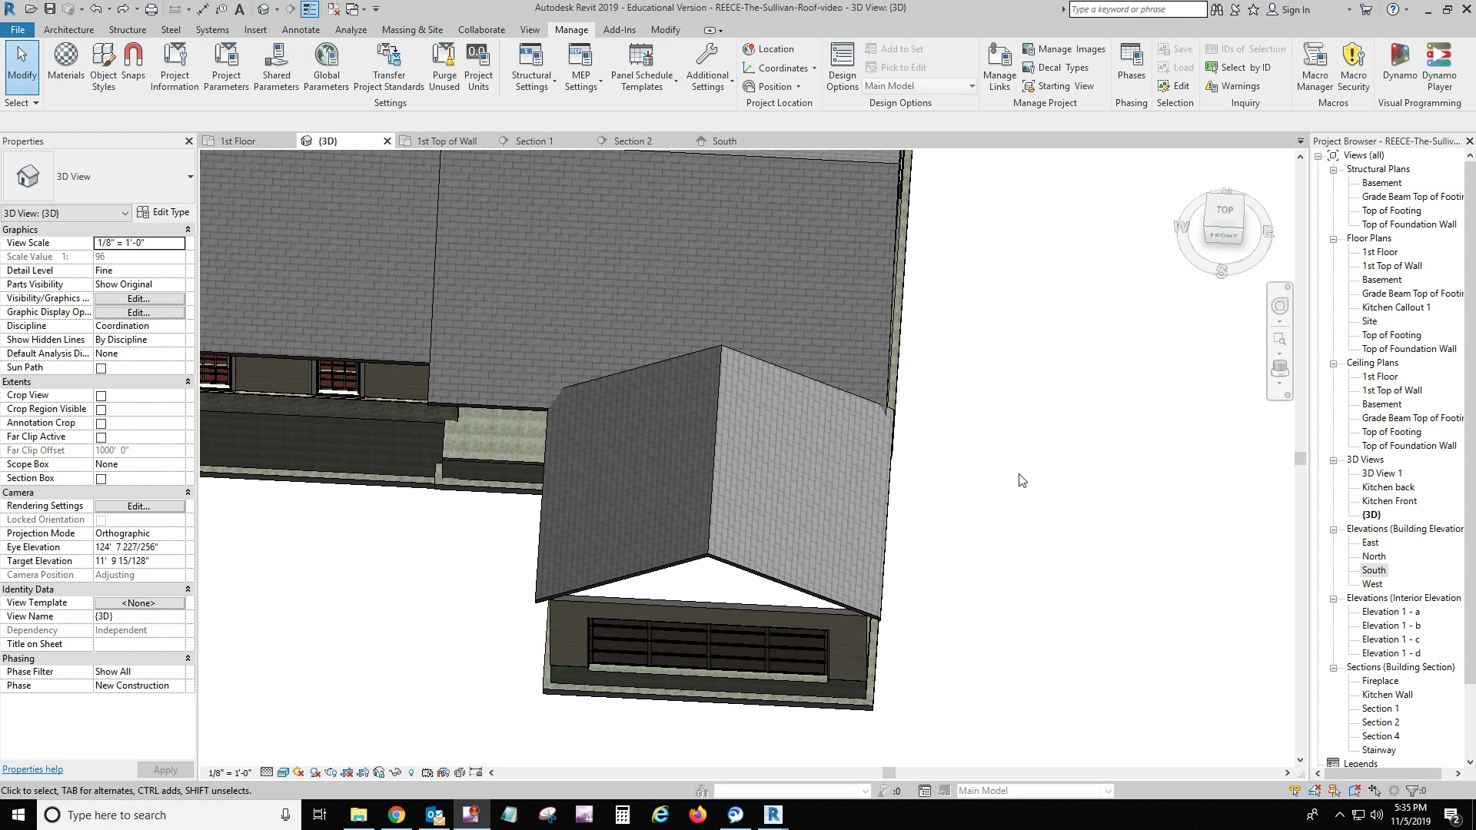
- Orbit, zoom and pan around the house to inspect the garage and back roofs
{"action": "scroll", "coordinate": [815, 445], "scroll_direction": "up", "scroll_amount": 1}
{"action": "mouse_move", "coordinate": [815, 444]}
{"action": "middle_mouse_down", "text": "shift"}
{"action": "mouse_move", "coordinate": [863, 468]}
{"action": "mouse_move", "coordinate": [694, 416]}
{"action": "mouse_move", "coordinate": [712, 428]}
{"action": "mouse_move", "coordinate": [583, 581]}
{"action": "mouse_move", "coordinate": [496, 593]}
{"action": "mouse_move", "coordinate": [518, 570]}
{"action": "middle_mouse_up", "text": "shift"}
{"action": "scroll", "coordinate": [518, 570], "scroll_direction": "up", "scroll_amount": 8}
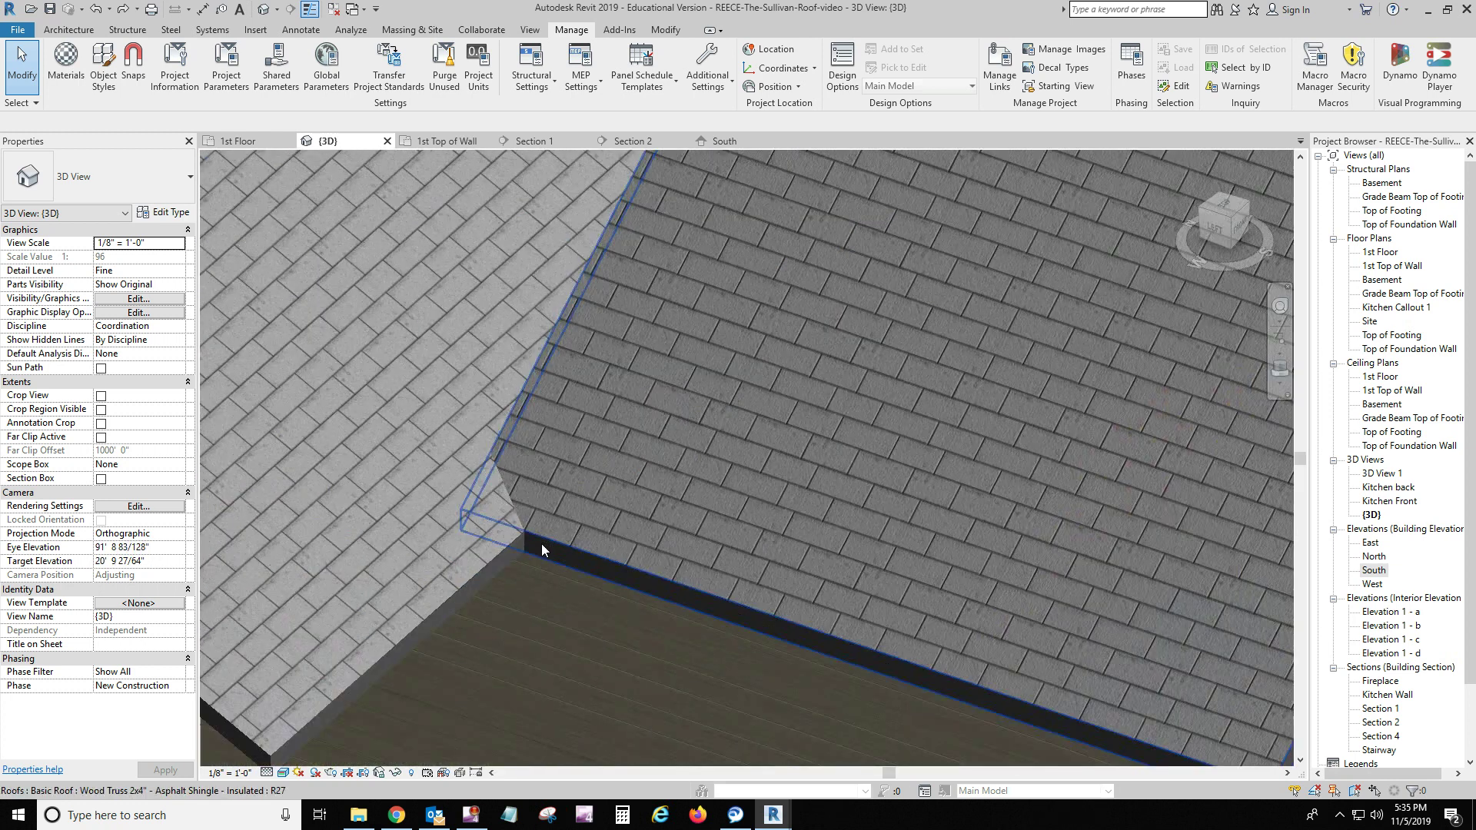
{"action": "scroll", "coordinate": [498, 517], "scroll_direction": "up", "scroll_amount": 5}
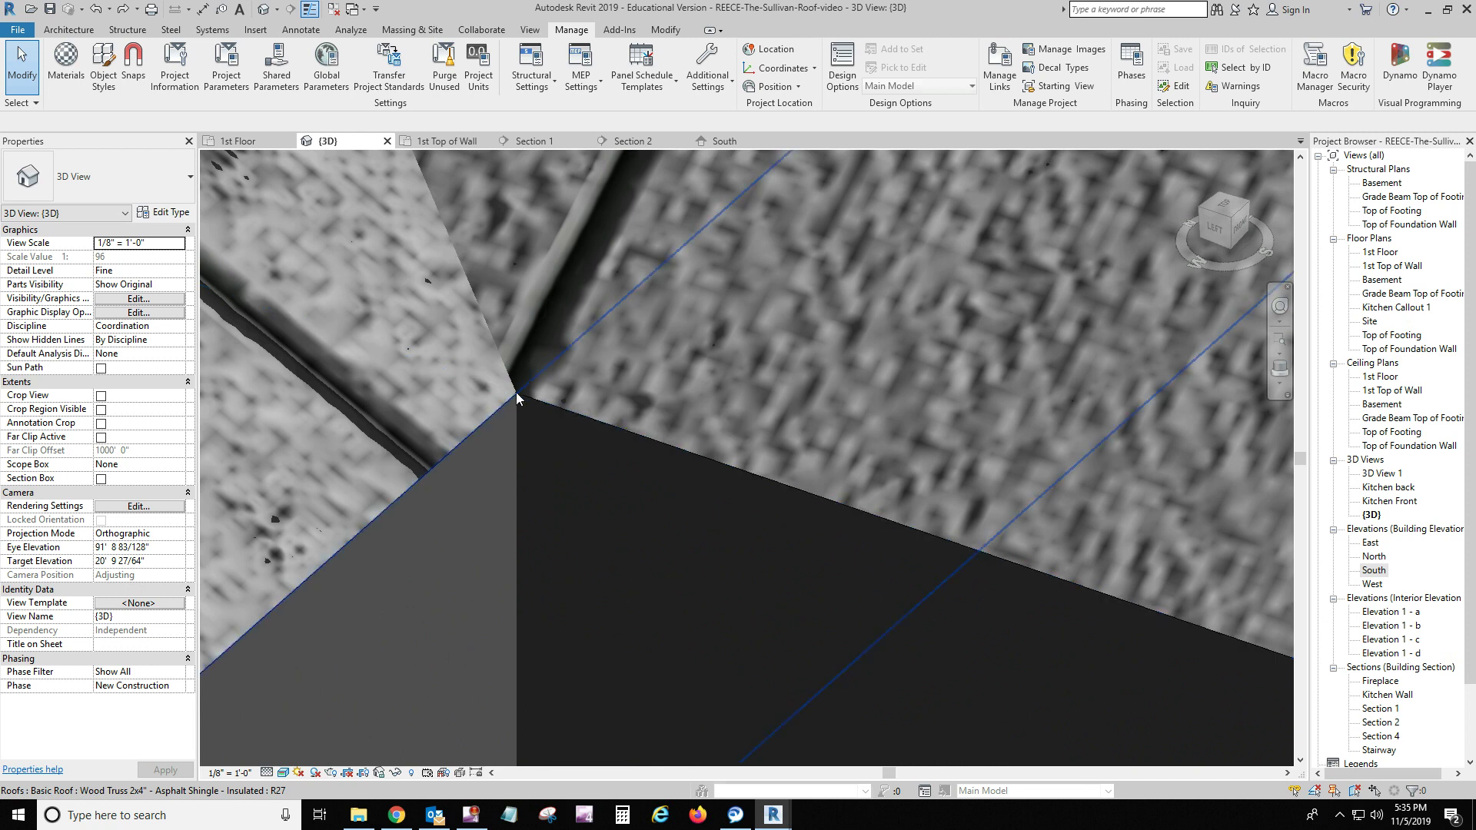
{"action": "scroll", "coordinate": [589, 590], "scroll_direction": "down", "scroll_amount": 6}
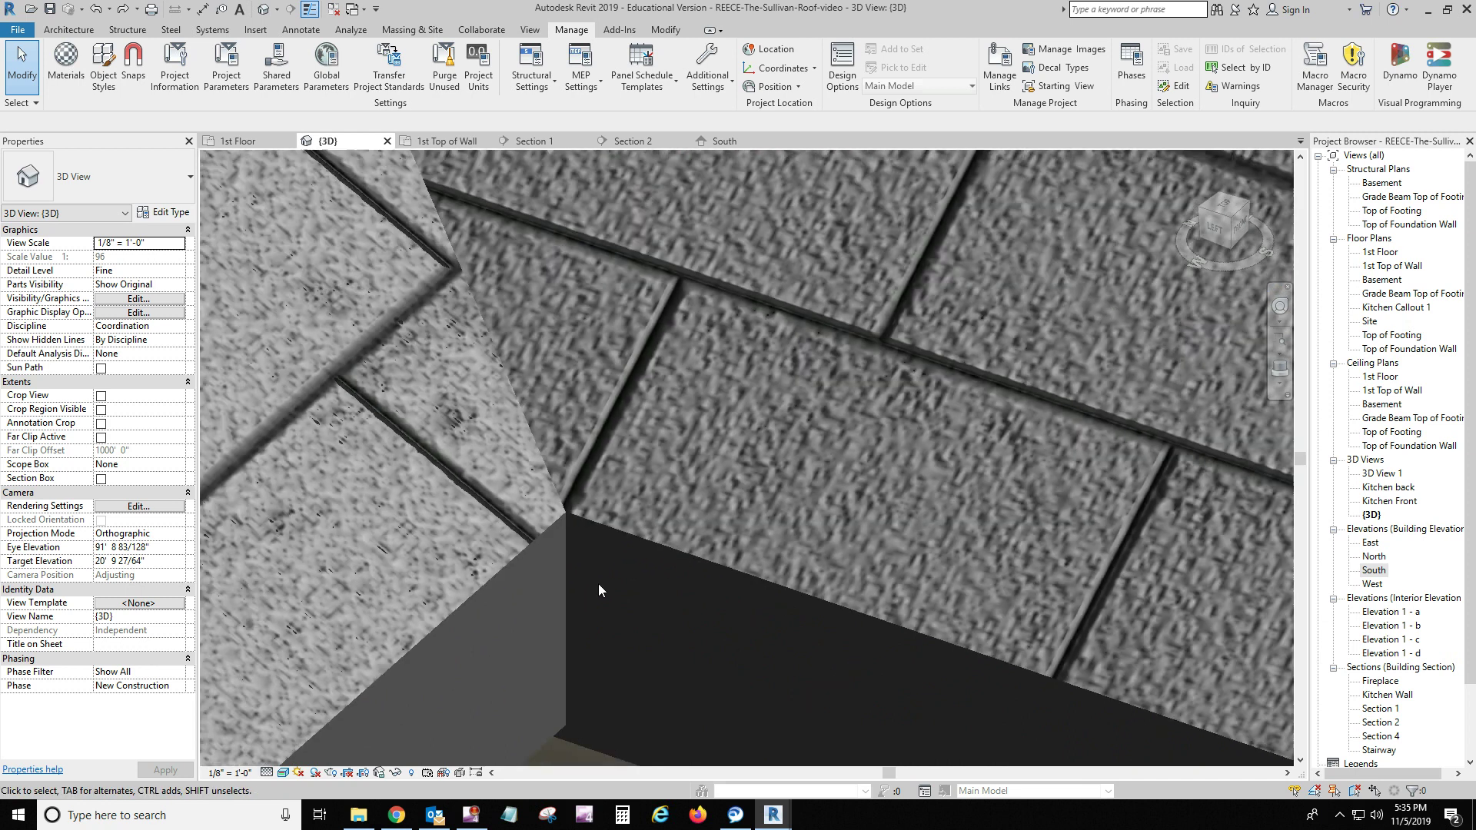
{"action": "scroll", "coordinate": [606, 625], "scroll_direction": "down", "scroll_amount": 8}
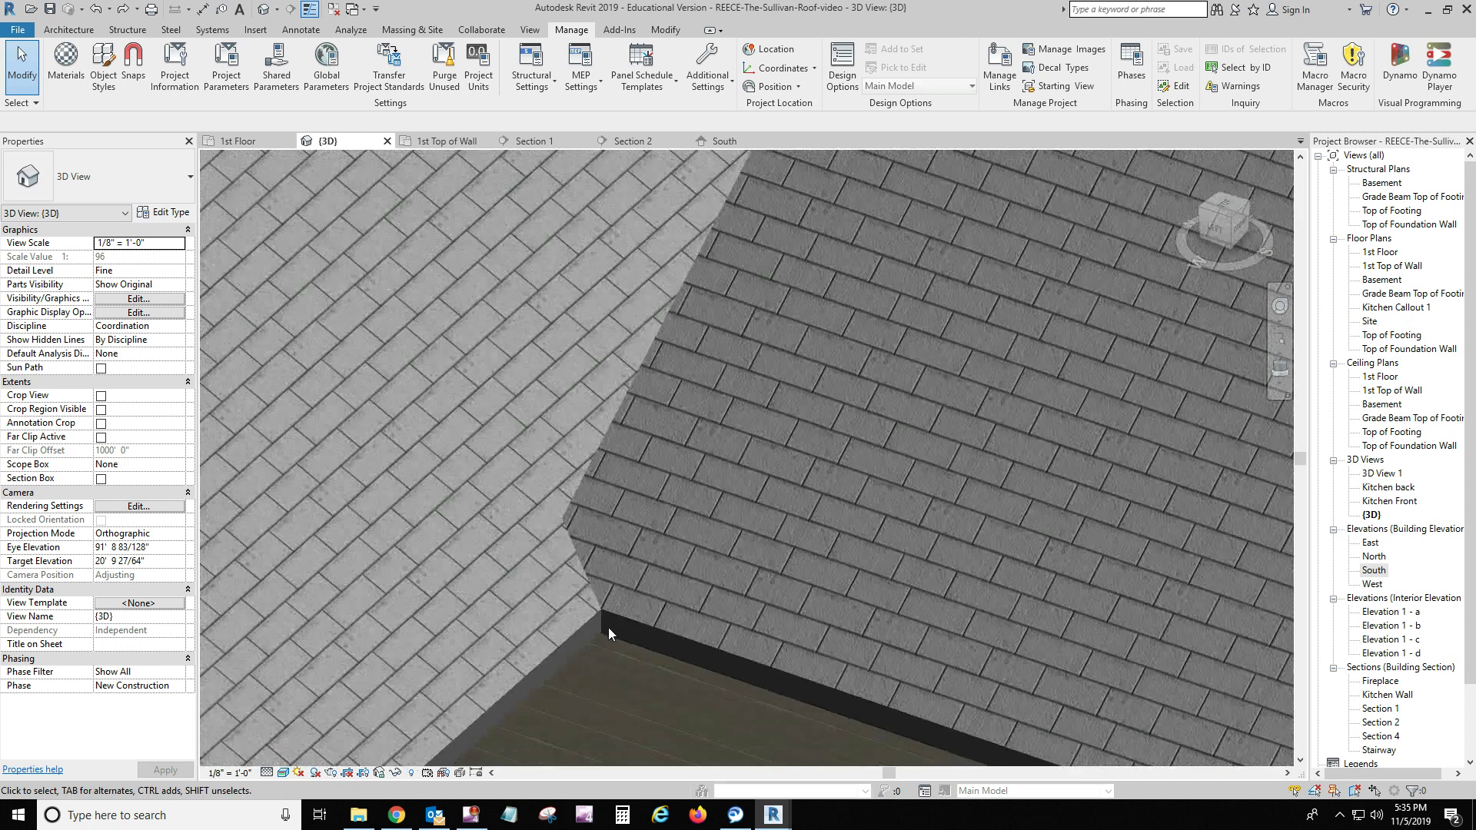
{"action": "scroll", "coordinate": [619, 619], "scroll_direction": "down", "scroll_amount": 3}
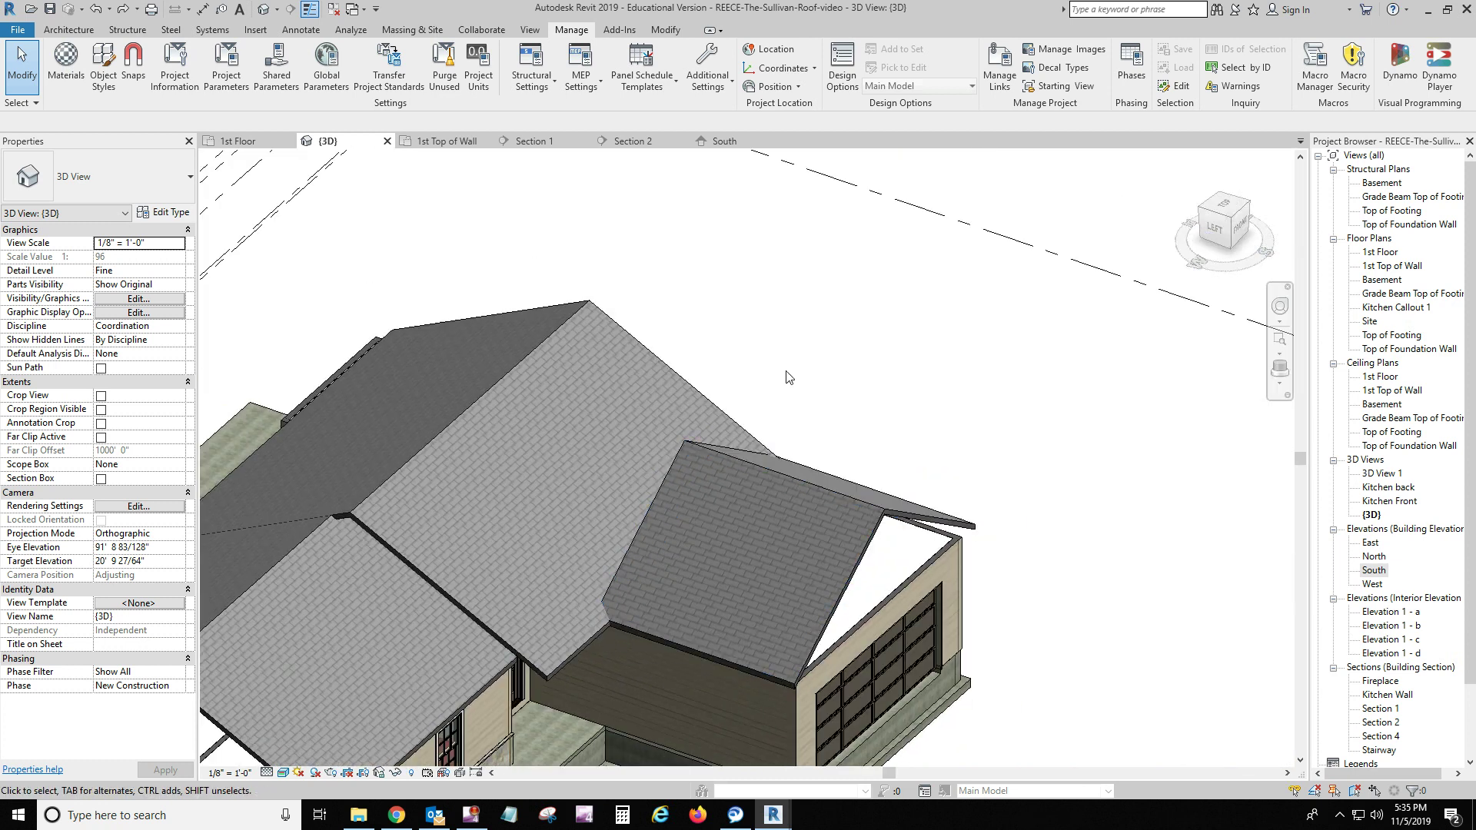
{"action": "scroll", "coordinate": [985, 382], "scroll_direction": "up", "scroll_amount": 4}
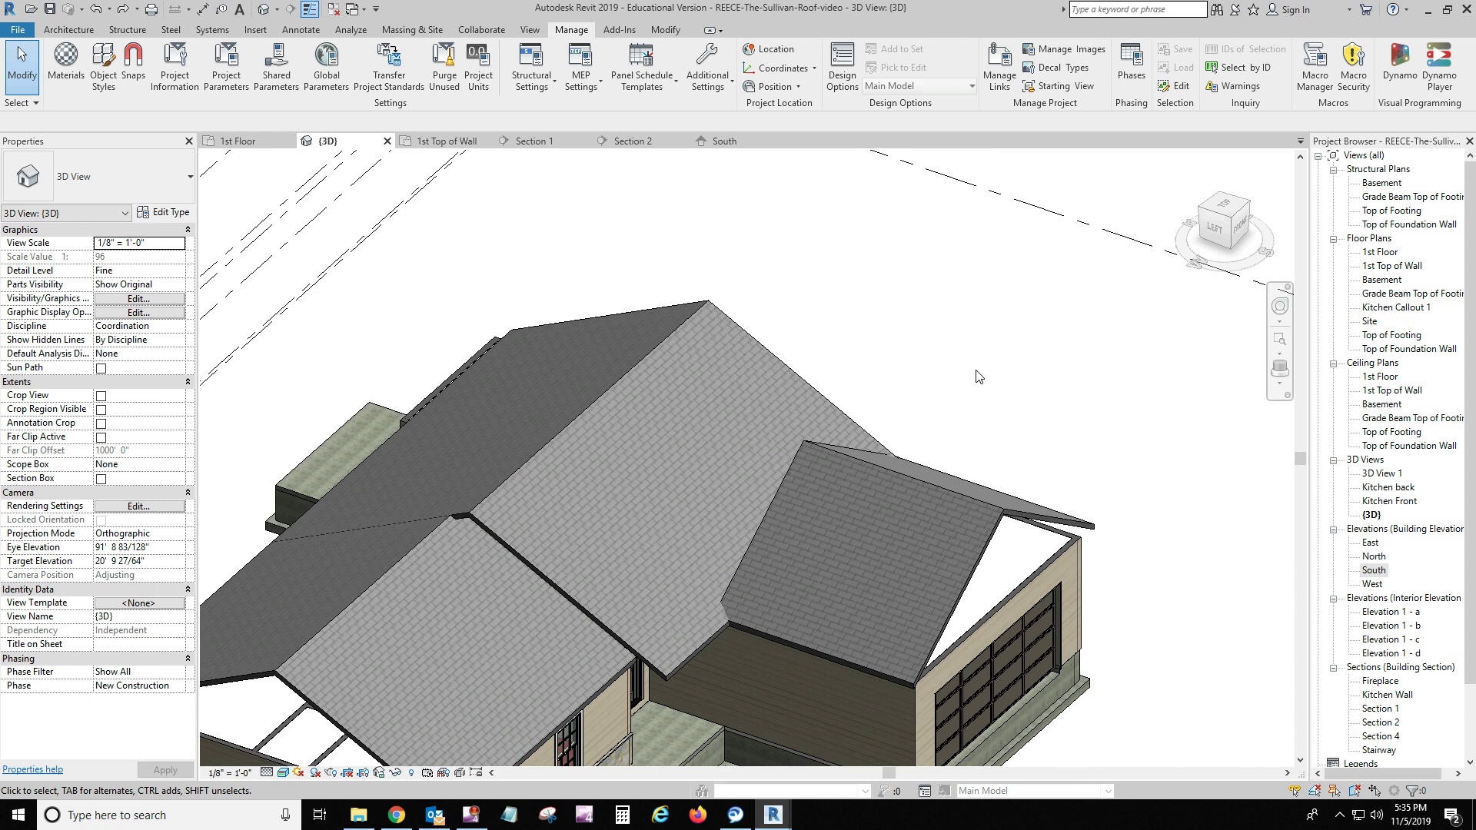
{"action": "mouse_move", "coordinate": [962, 390]}
{"action": "middle_mouse_down", "text": "shift"}
{"action": "mouse_move", "coordinate": [1046, 439]}
{"action": "mouse_move", "coordinate": [1067, 643]}
{"action": "mouse_move", "coordinate": [1029, 638]}
{"action": "middle_mouse_up", "text": "shift"}
{"action": "scroll", "coordinate": [1045, 439], "scroll_direction": "down", "scroll_amount": 3}
{"action": "scroll", "coordinate": [1026, 633], "scroll_direction": "up", "scroll_amount": 4}
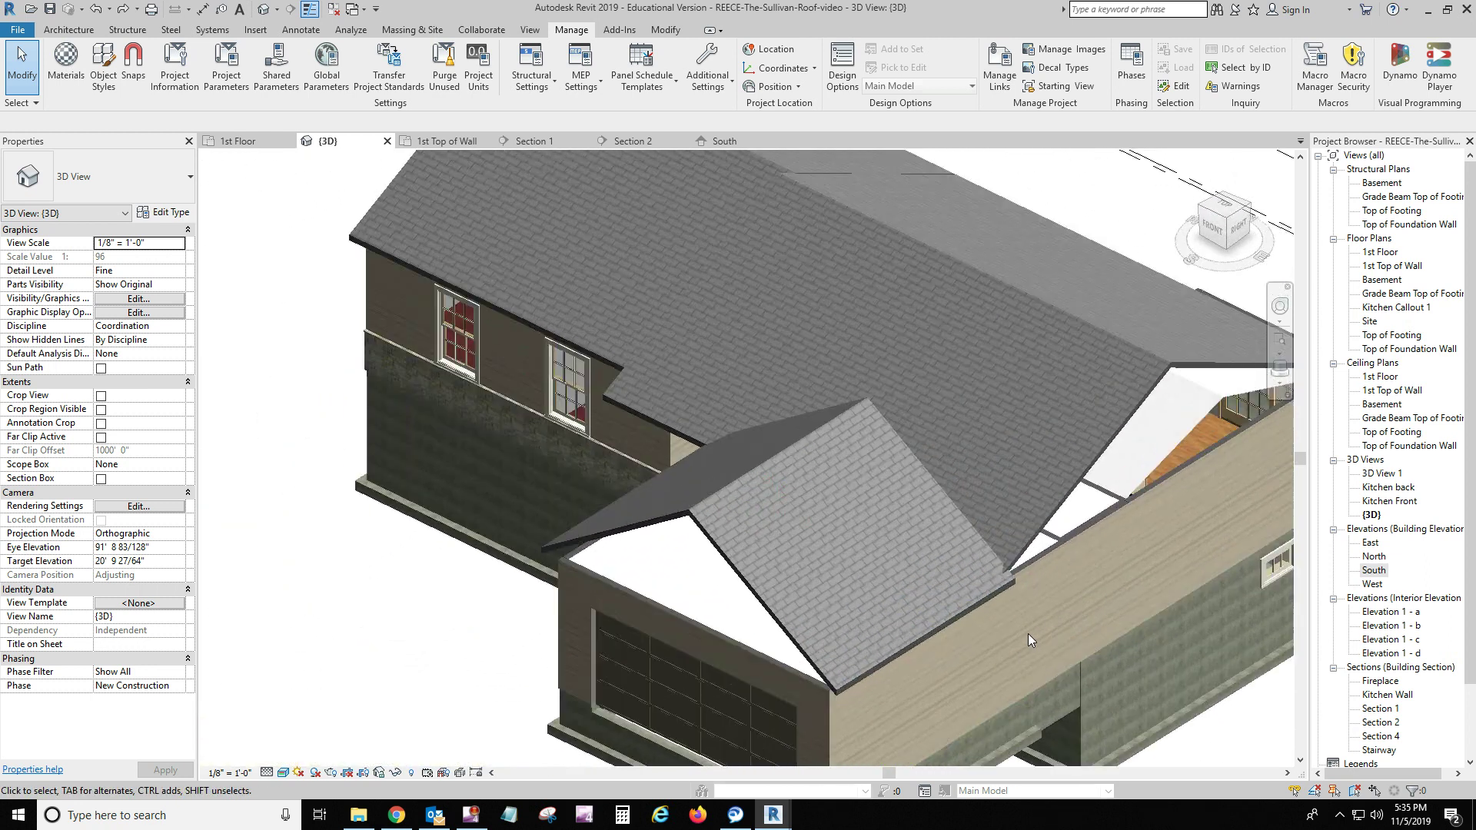
{"action": "scroll", "coordinate": [1027, 634], "scroll_direction": "up", "scroll_amount": 5}
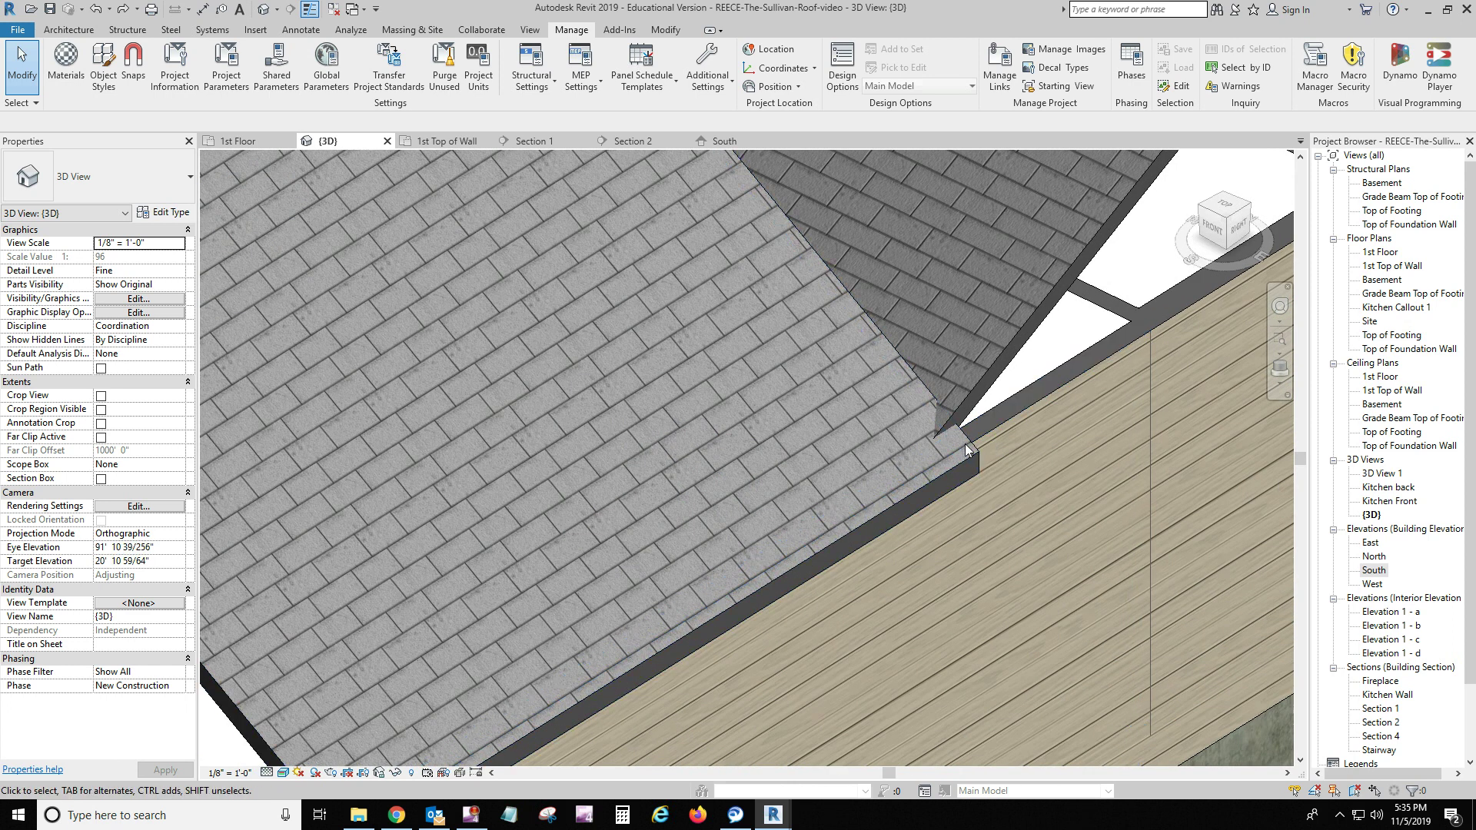
{"action": "scroll", "coordinate": [969, 454], "scroll_direction": "down", "scroll_amount": 6}
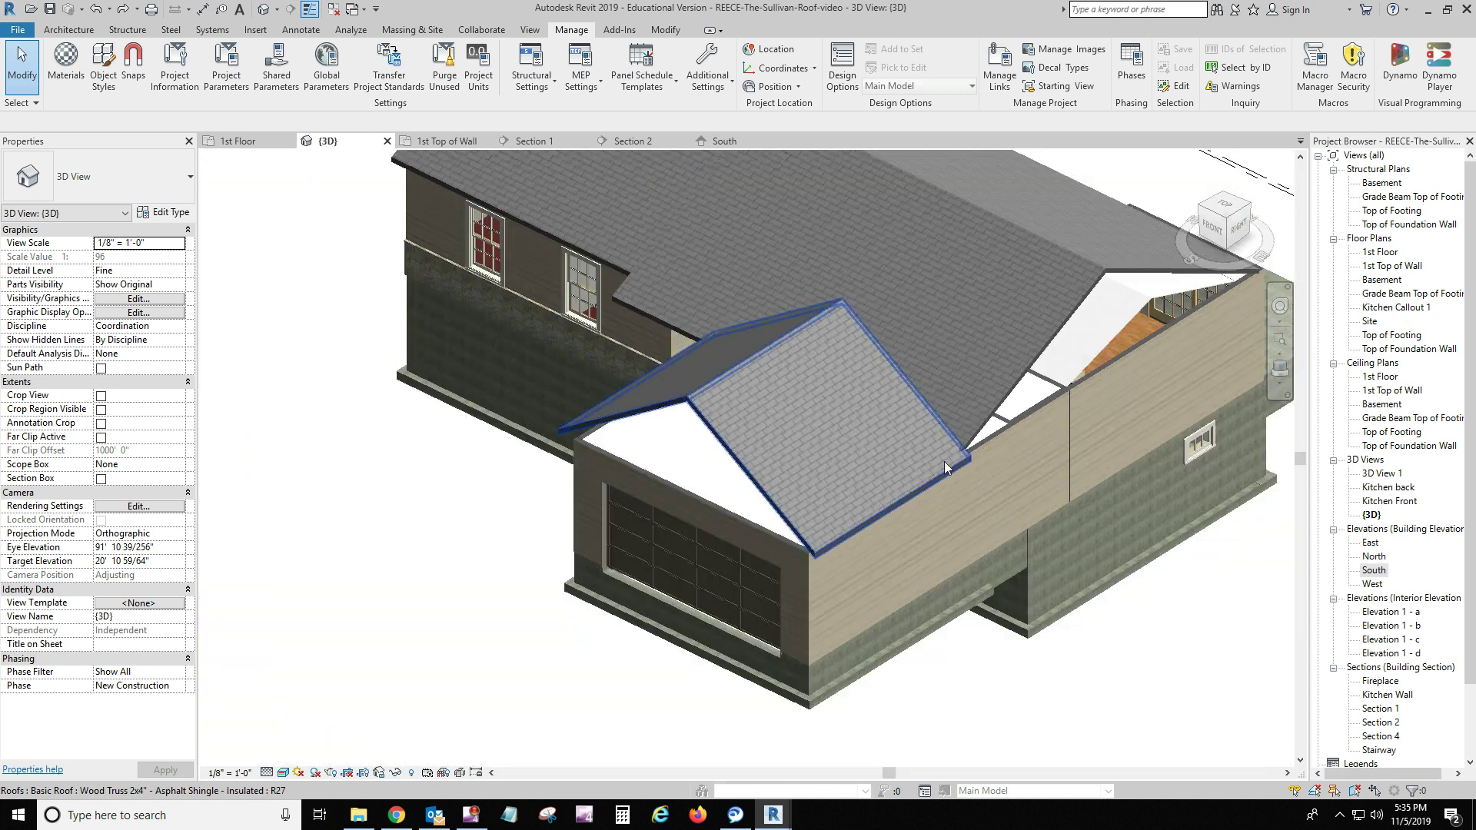
{"action": "scroll", "coordinate": [933, 451], "scroll_direction": "up", "scroll_amount": 2}
{"action": "middle_click_drag", "start_coordinate": [356, 412], "coordinate": [373, 499]}
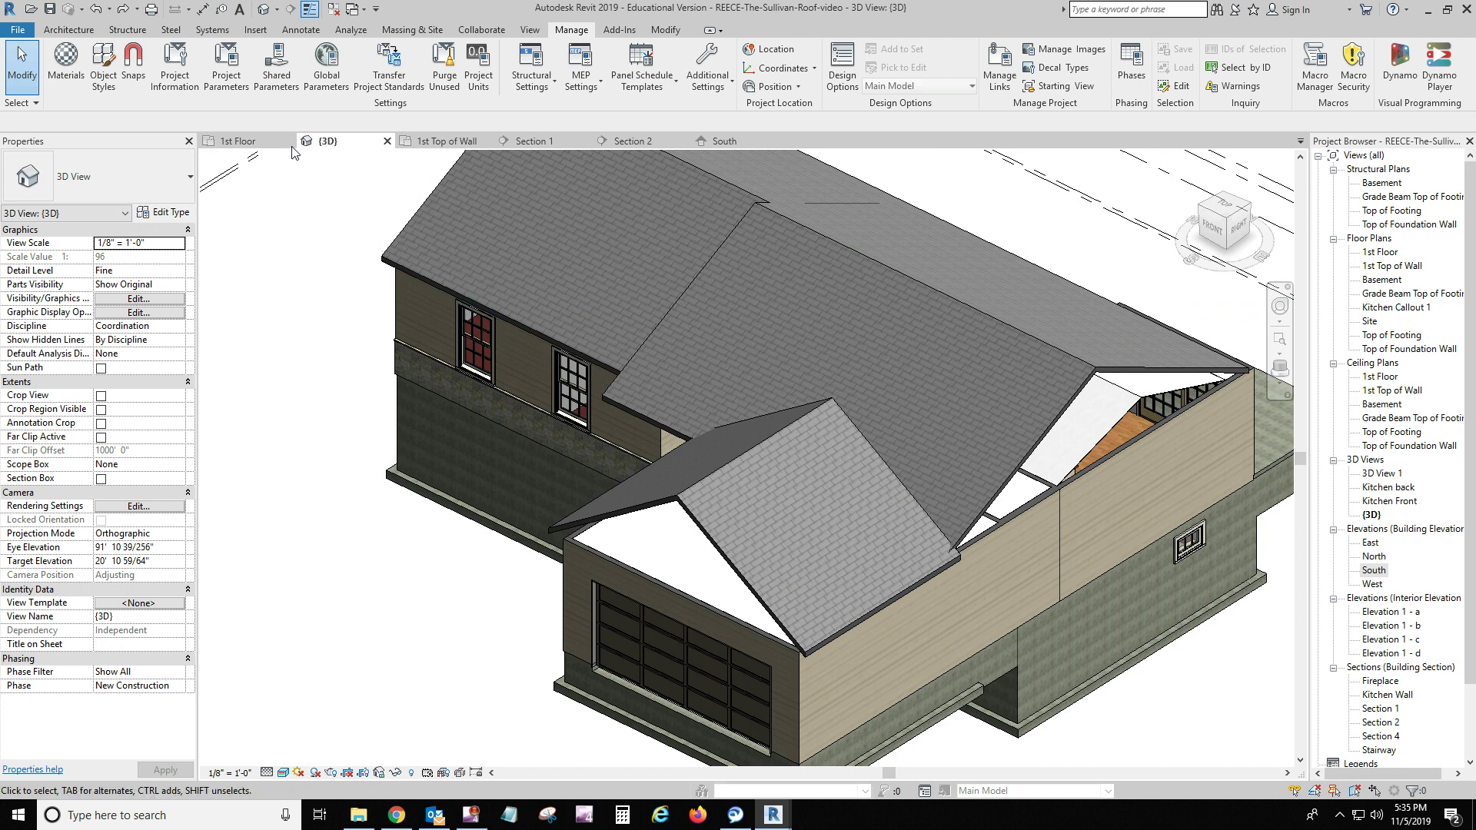
- Join the garage hip roof edge into the main roof with Join/Unjoin Roof
{"action": "left_click", "coordinate": [665, 30]}
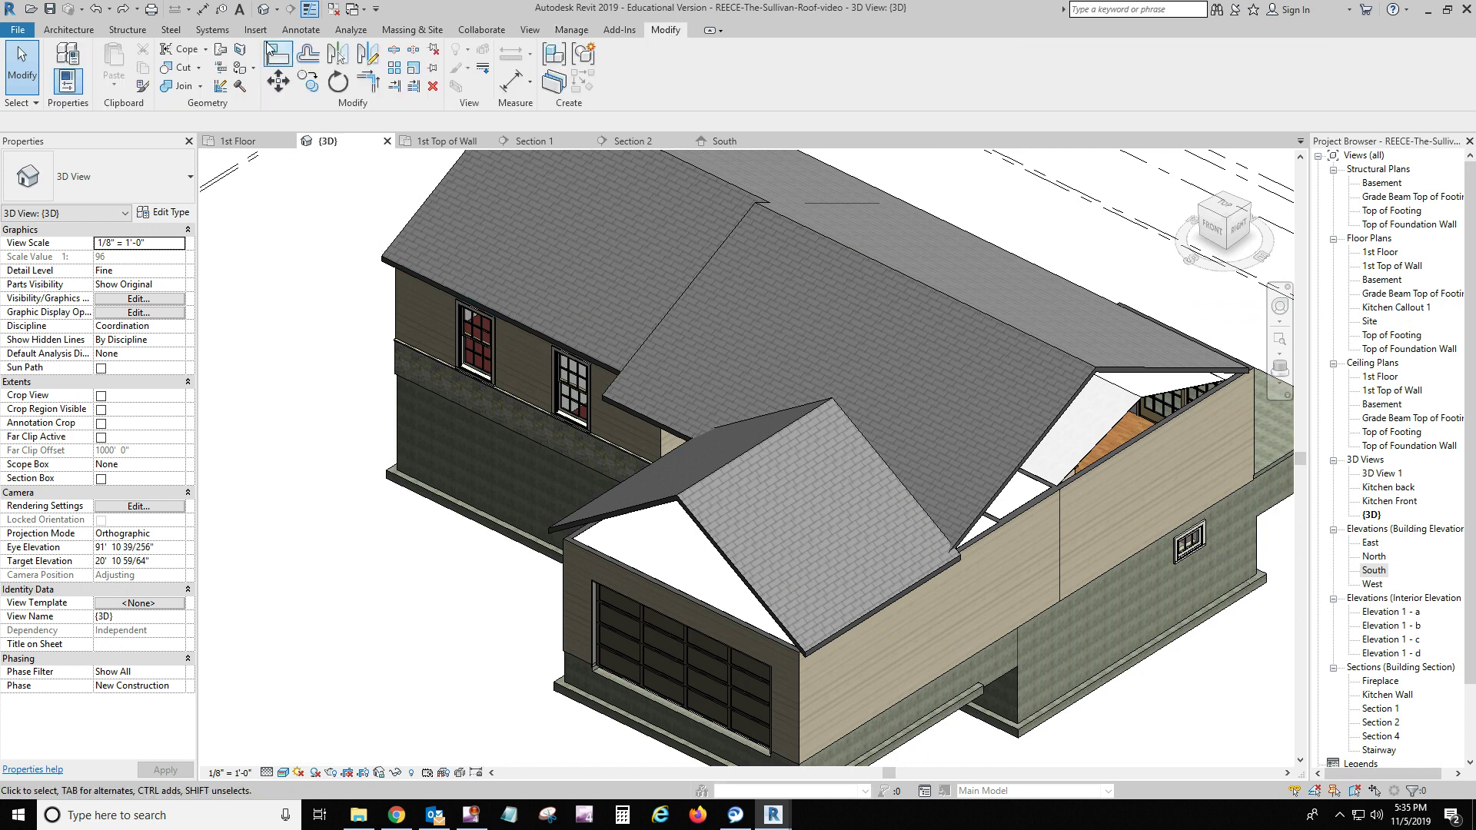
{"action": "left_click", "coordinate": [221, 51]}
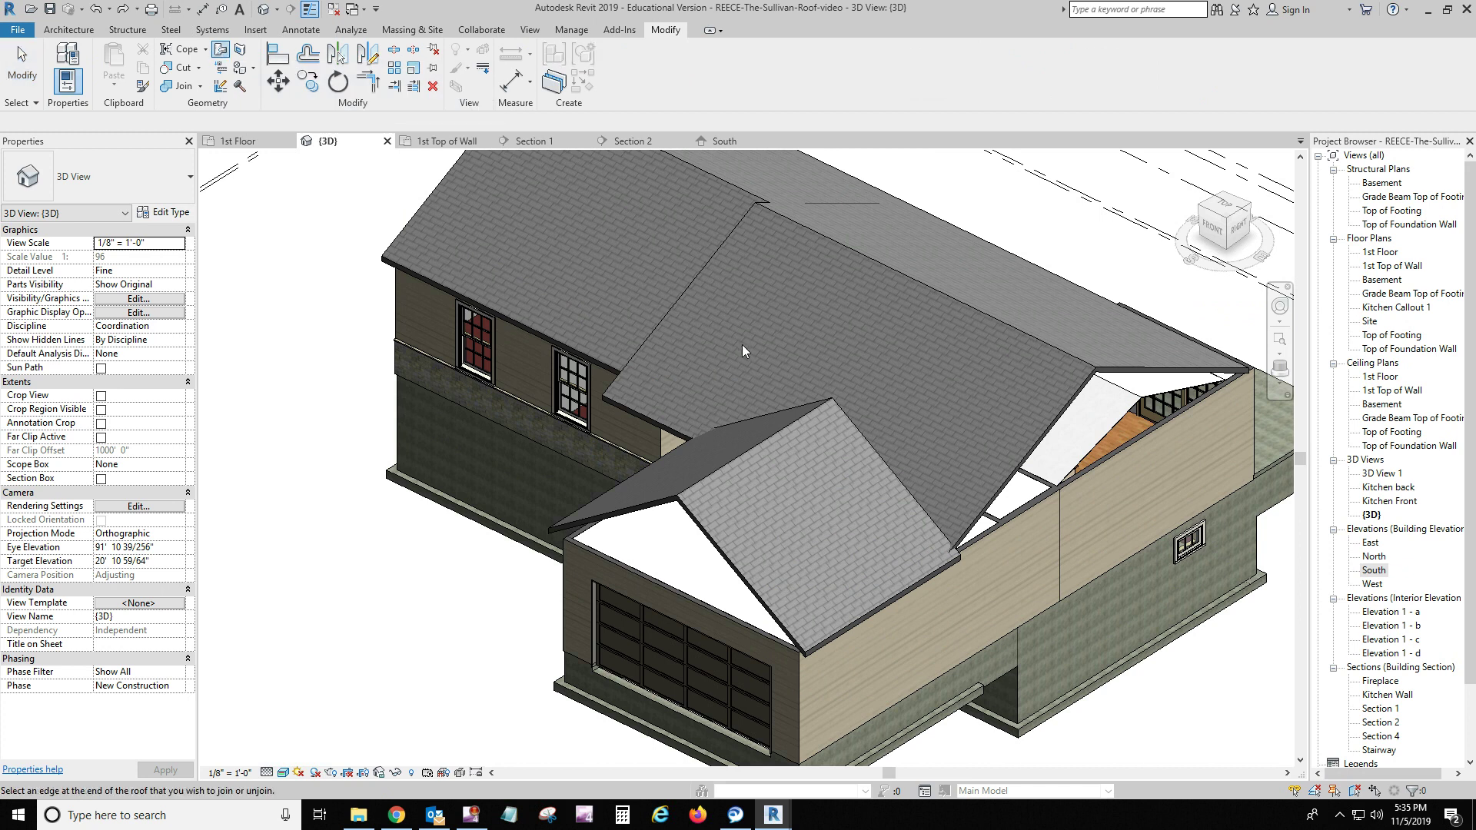
{"action": "left_click", "coordinate": [855, 427]}
{"action": "left_click", "coordinate": [1054, 414]}
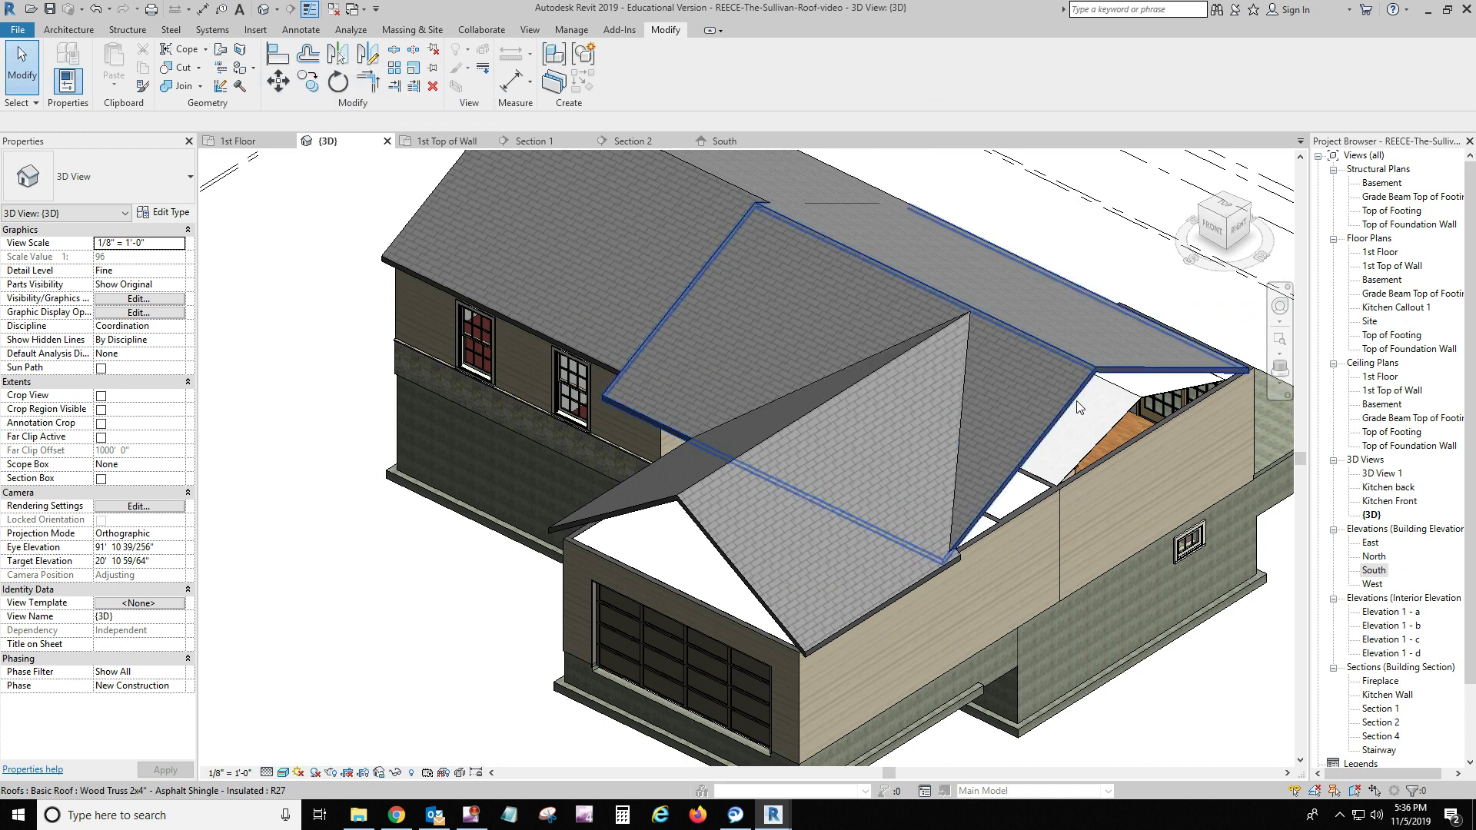
- Orbit around the garage roof and house front to check the join
{"action": "left_click", "coordinate": [1374, 569]}
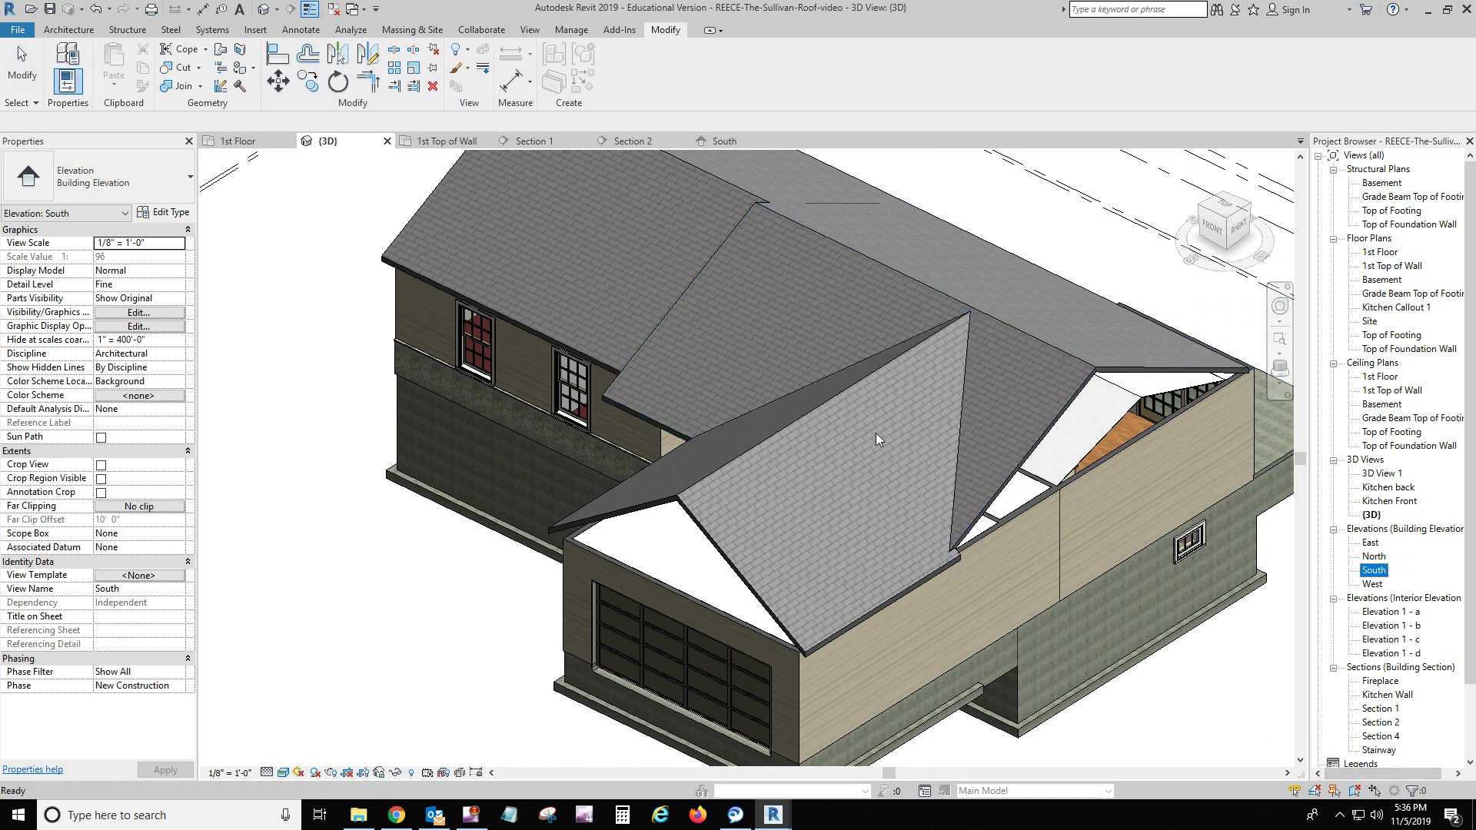
{"action": "mouse_move", "coordinate": [882, 431]}
{"action": "middle_mouse_down", "text": "shift"}
{"action": "mouse_move", "coordinate": [667, 473]}
{"action": "mouse_move", "coordinate": [679, 507]}
{"action": "middle_mouse_up", "text": "shift"}
{"action": "scroll", "coordinate": [667, 474], "scroll_direction": "up", "scroll_amount": 3}
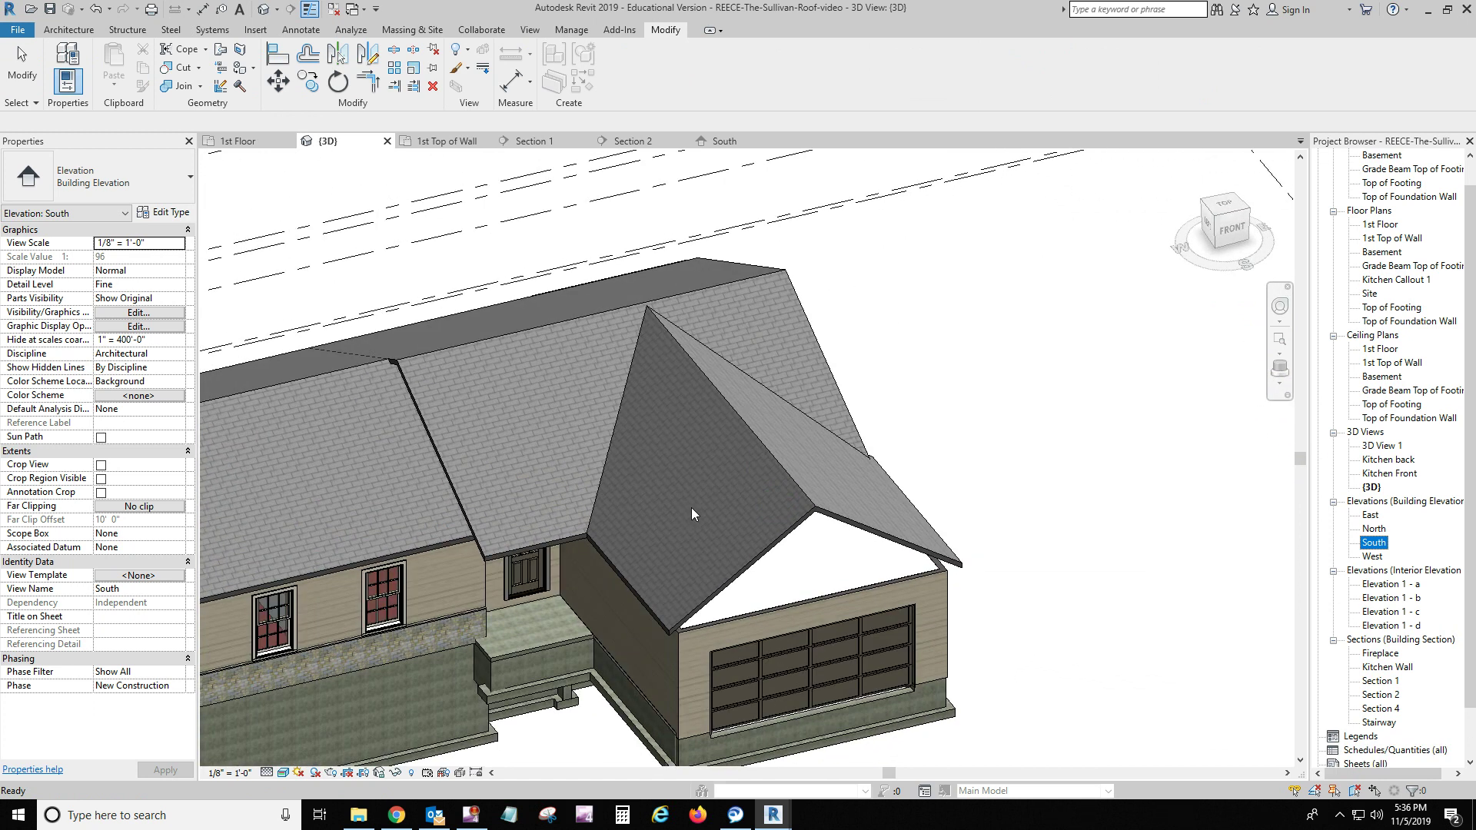
{"action": "mouse_move", "coordinate": [691, 514]}
{"action": "middle_mouse_down", "text": "shift"}
{"action": "mouse_move", "coordinate": [1042, 465]}
{"action": "mouse_move", "coordinate": [1160, 571]}
{"action": "mouse_move", "coordinate": [801, 478]}
{"action": "mouse_move", "coordinate": [872, 549]}
{"action": "mouse_move", "coordinate": [720, 328]}
{"action": "middle_mouse_up", "text": "shift"}
{"action": "middle_click_drag", "start_coordinate": [732, 409], "coordinate": [684, 336]}
{"action": "scroll", "coordinate": [684, 336], "scroll_direction": "down", "scroll_amount": 3}
{"action": "scroll", "coordinate": [1036, 492], "scroll_direction": "up", "scroll_amount": 4}
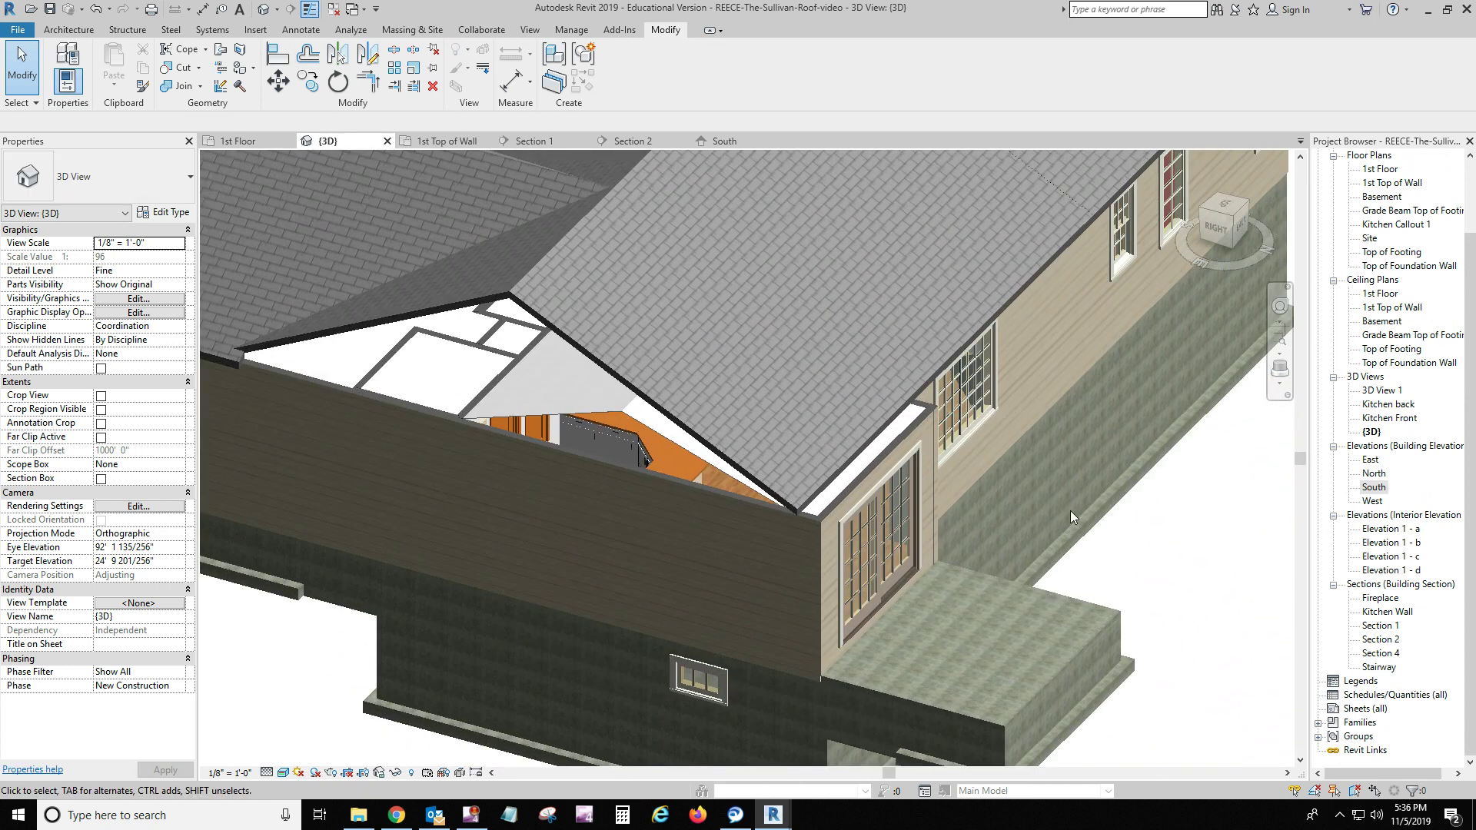
{"action": "middle_click_drag", "start_coordinate": [863, 469], "coordinate": [861, 472]}
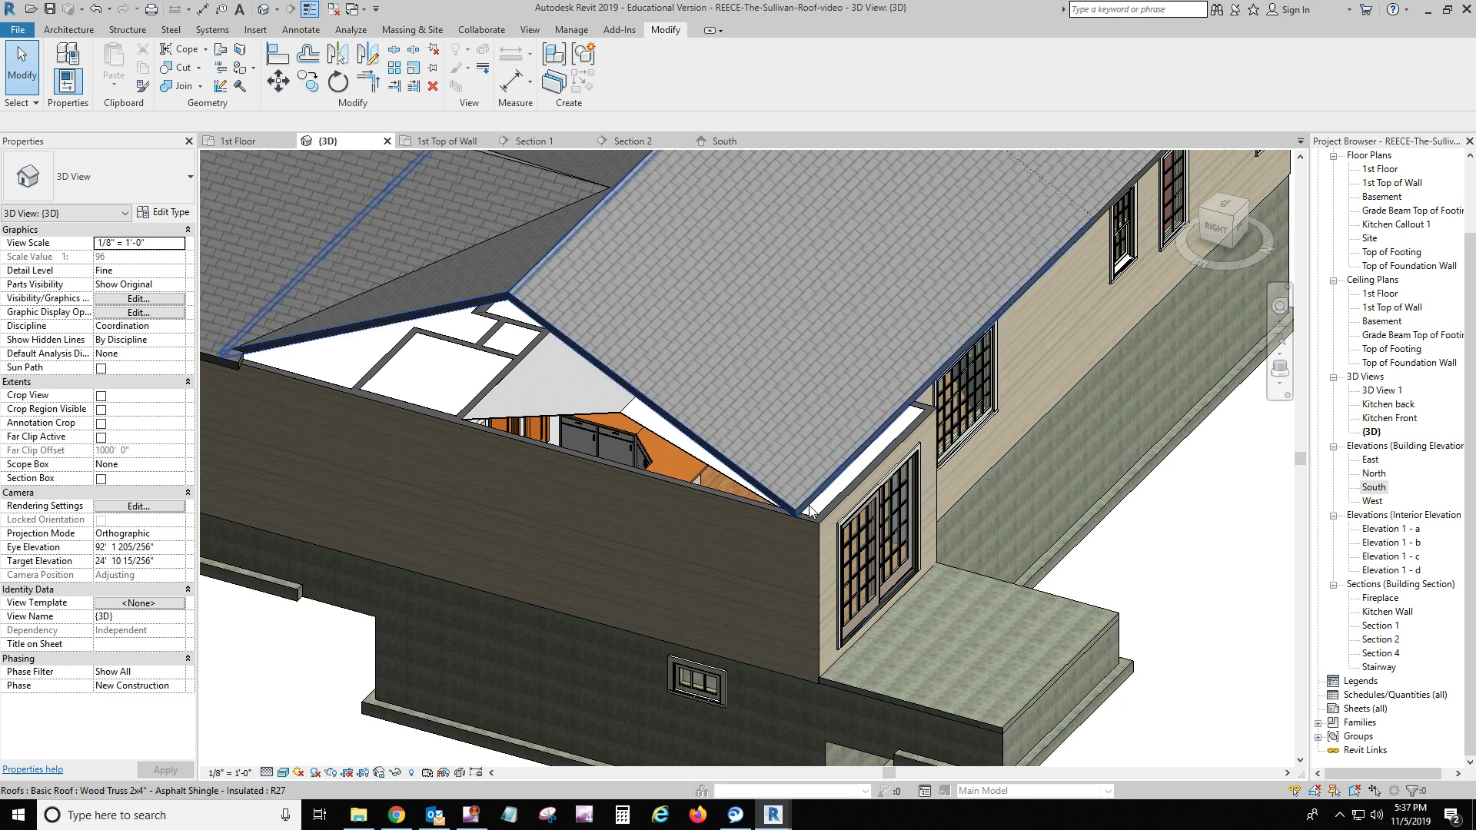
- Select the rear porch exterior wall, the short 2' wall and the long wall to check their properties
{"action": "left_click", "coordinate": [772, 515]}
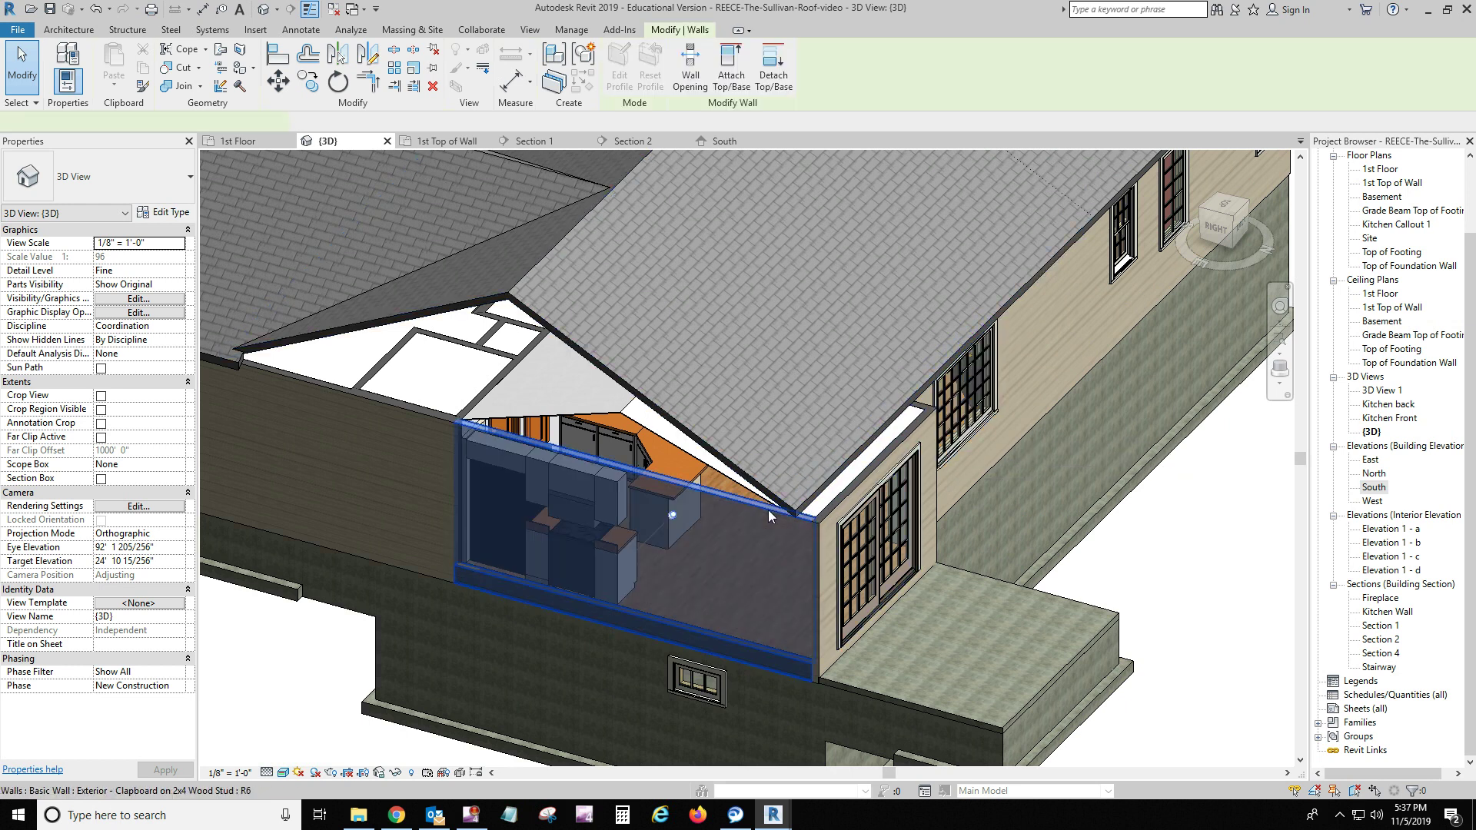
{"action": "left_click", "coordinate": [929, 412]}
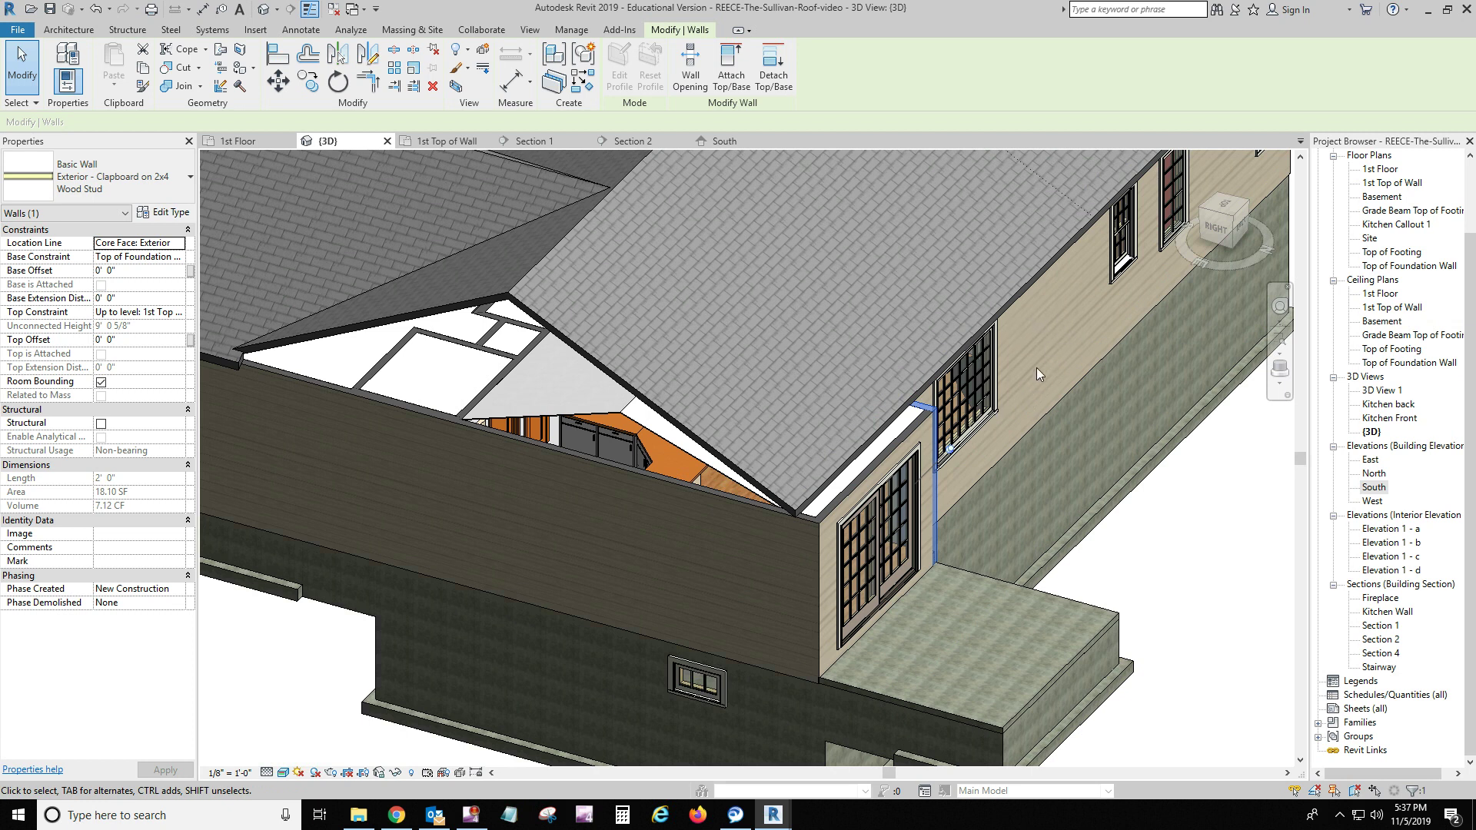
{"action": "left_click", "coordinate": [1063, 395]}
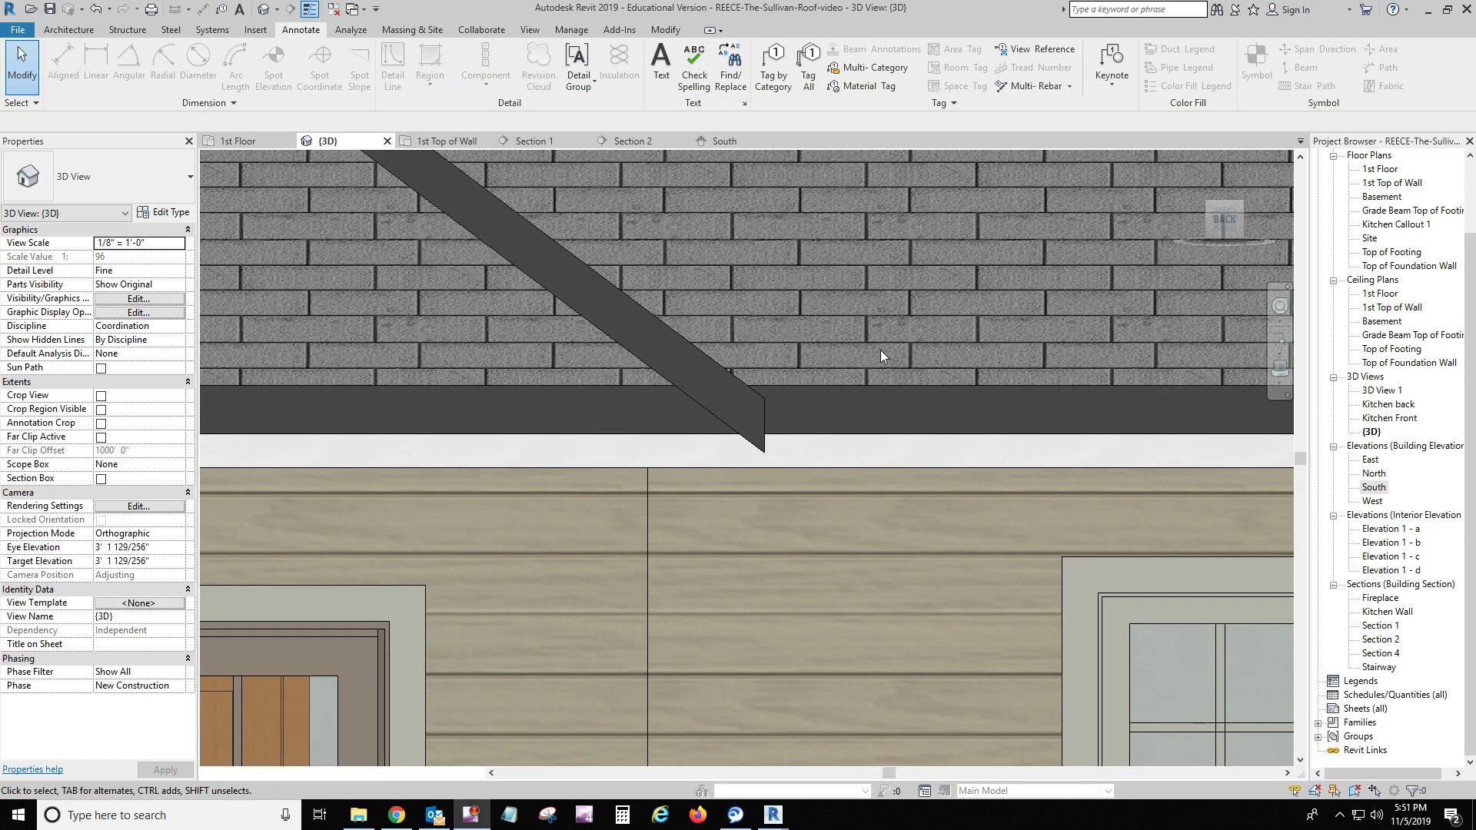
{"action": "middle_click_drag", "start_coordinate": [893, 307], "coordinate": [972, 341], "text": "shift"}
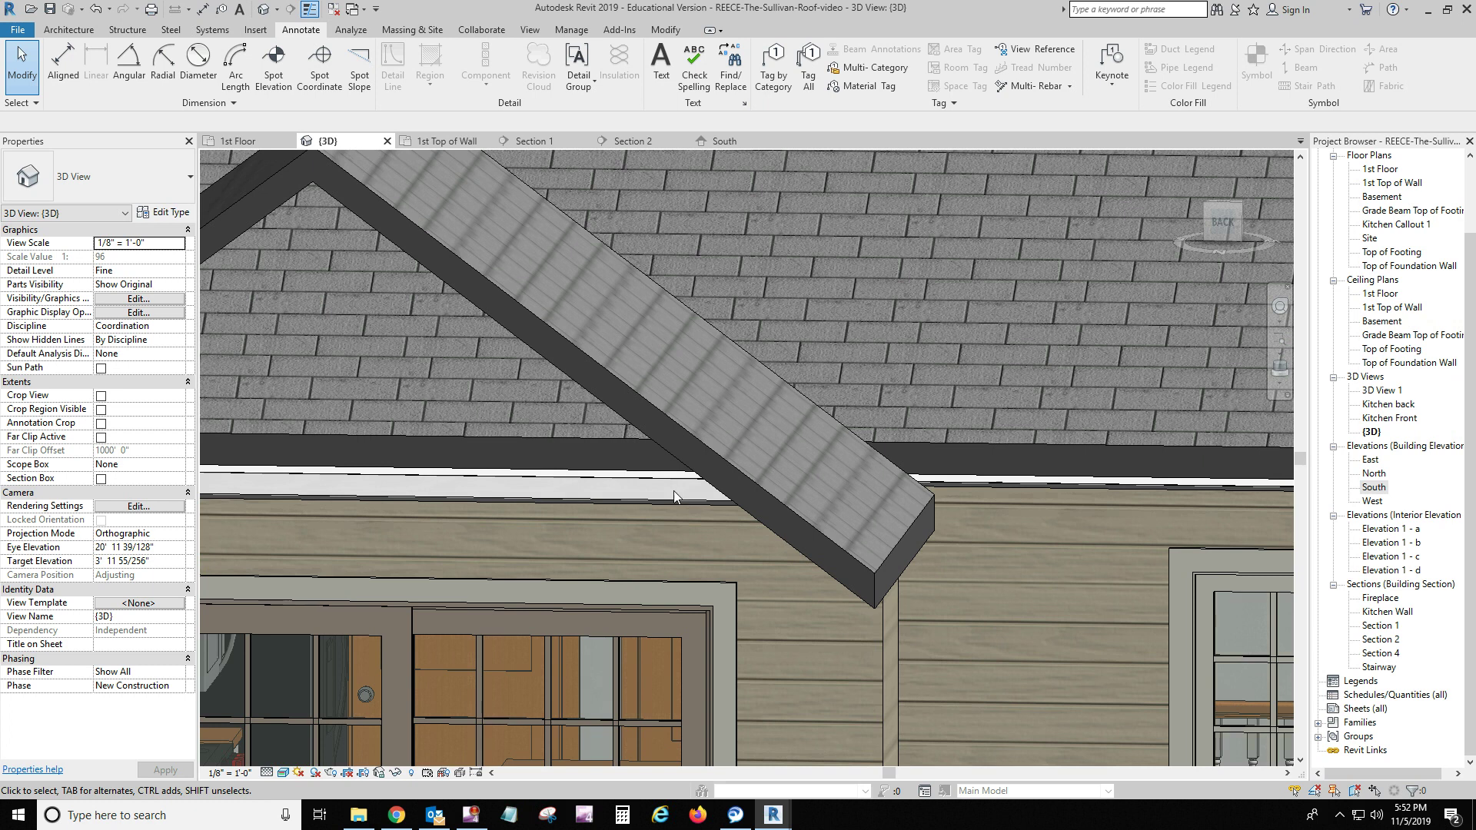
- Turn the view to the BACK face and zoom in on the roof edge and fascia
{"action": "middle_click_drag", "start_coordinate": [975, 453], "coordinate": [781, 518]}
{"action": "scroll", "coordinate": [781, 518], "scroll_direction": "up", "scroll_amount": 2}
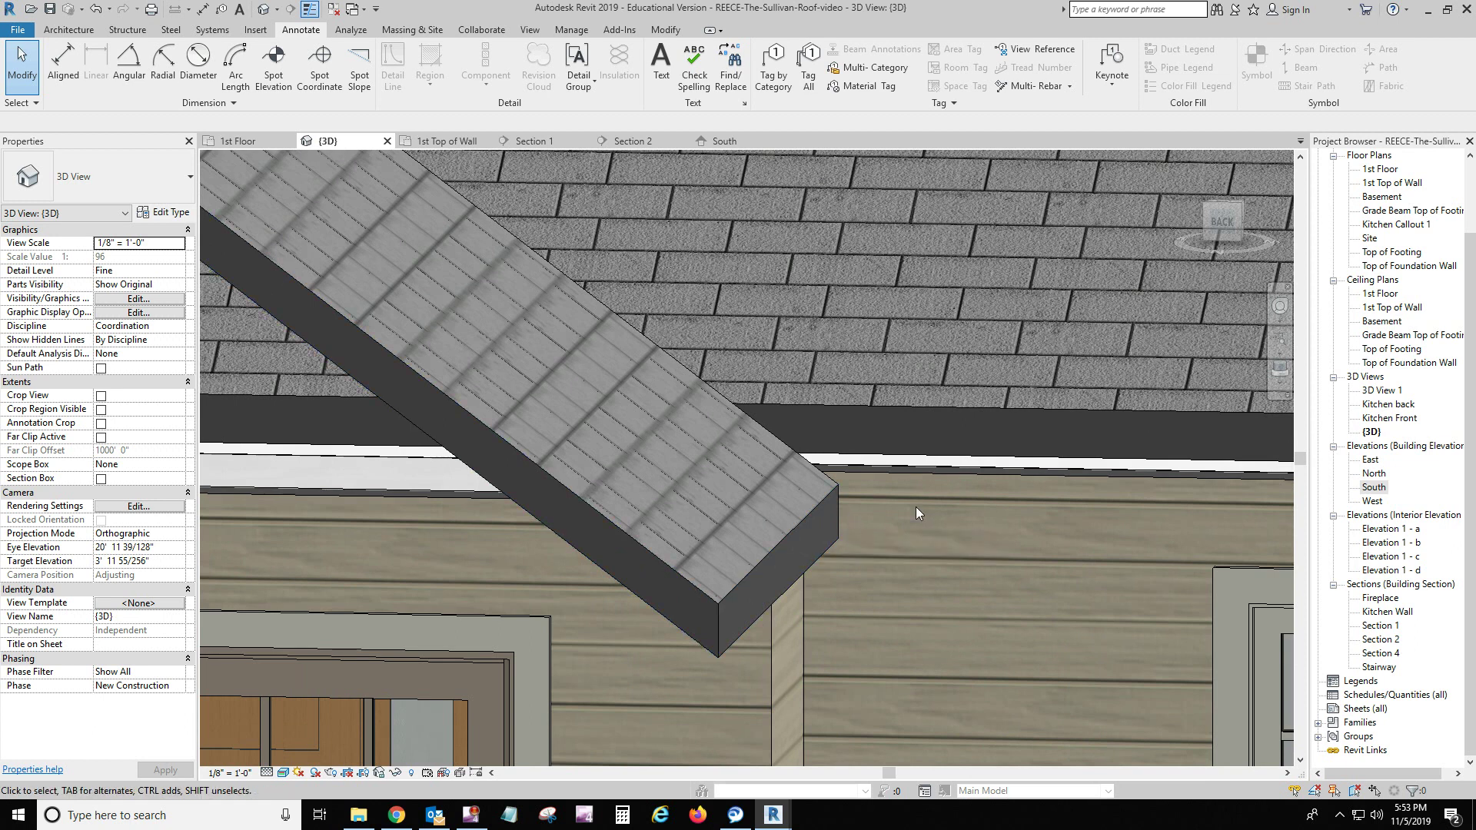
{"action": "left_click", "coordinate": [1221, 223]}
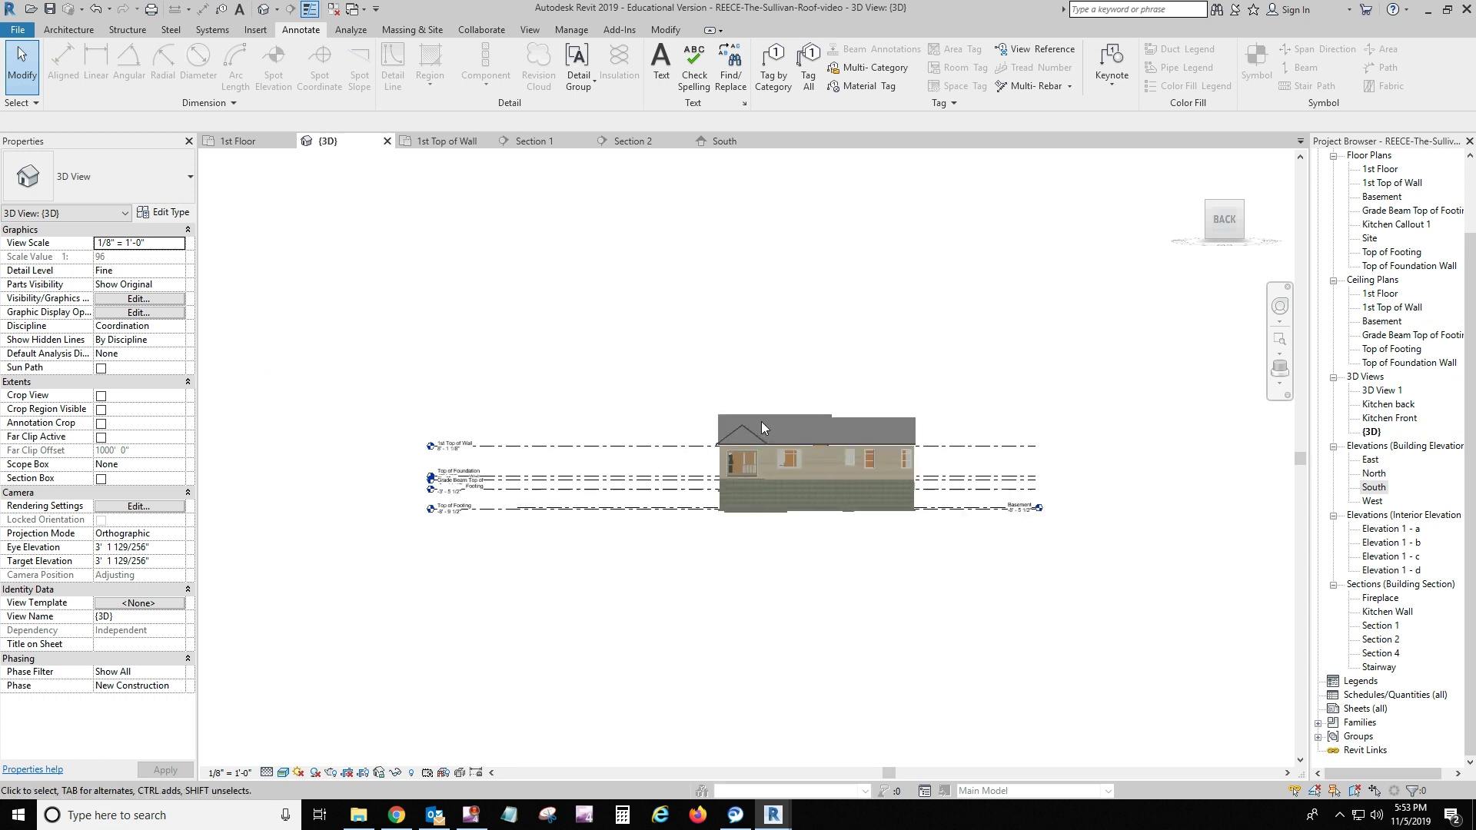
{"action": "scroll", "coordinate": [761, 461], "scroll_direction": "up", "scroll_amount": 10}
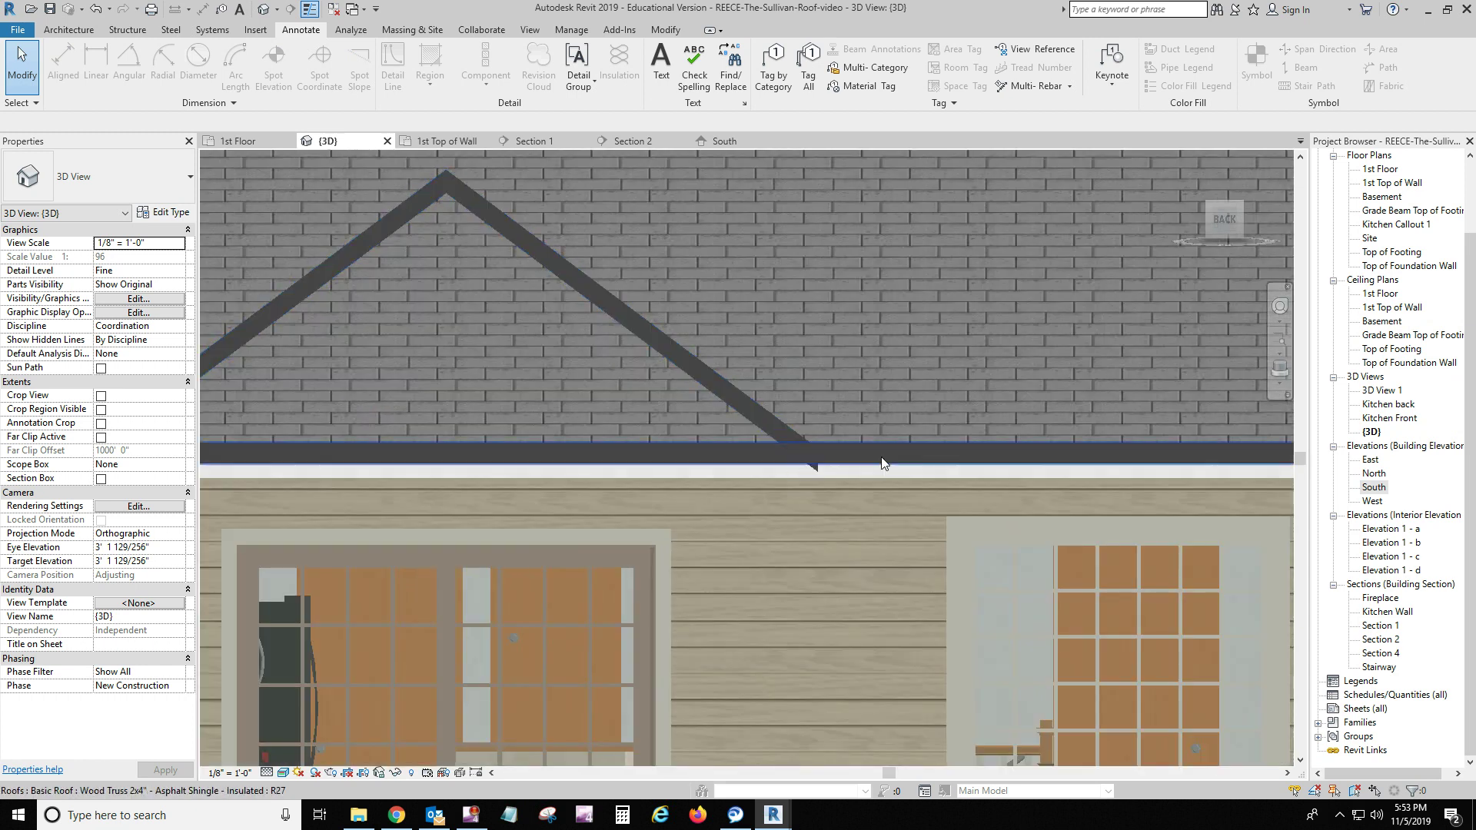
{"action": "scroll", "coordinate": [883, 462], "scroll_direction": "up", "scroll_amount": 6}
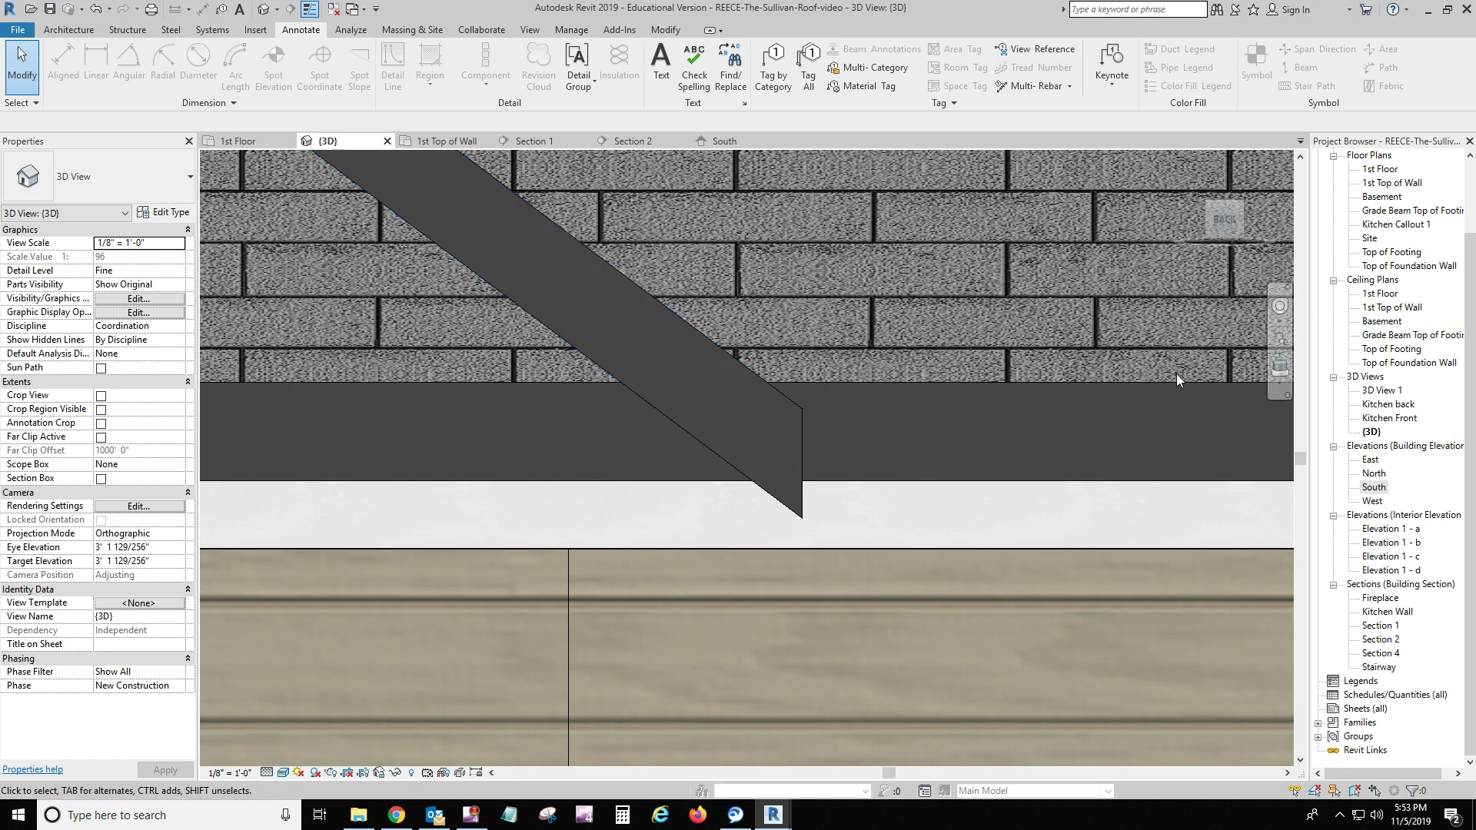
- In the North elevation, measure the eave corner's vertical gap of 0' 1 35/128"
{"action": "double_click", "coordinate": [1376, 474]}
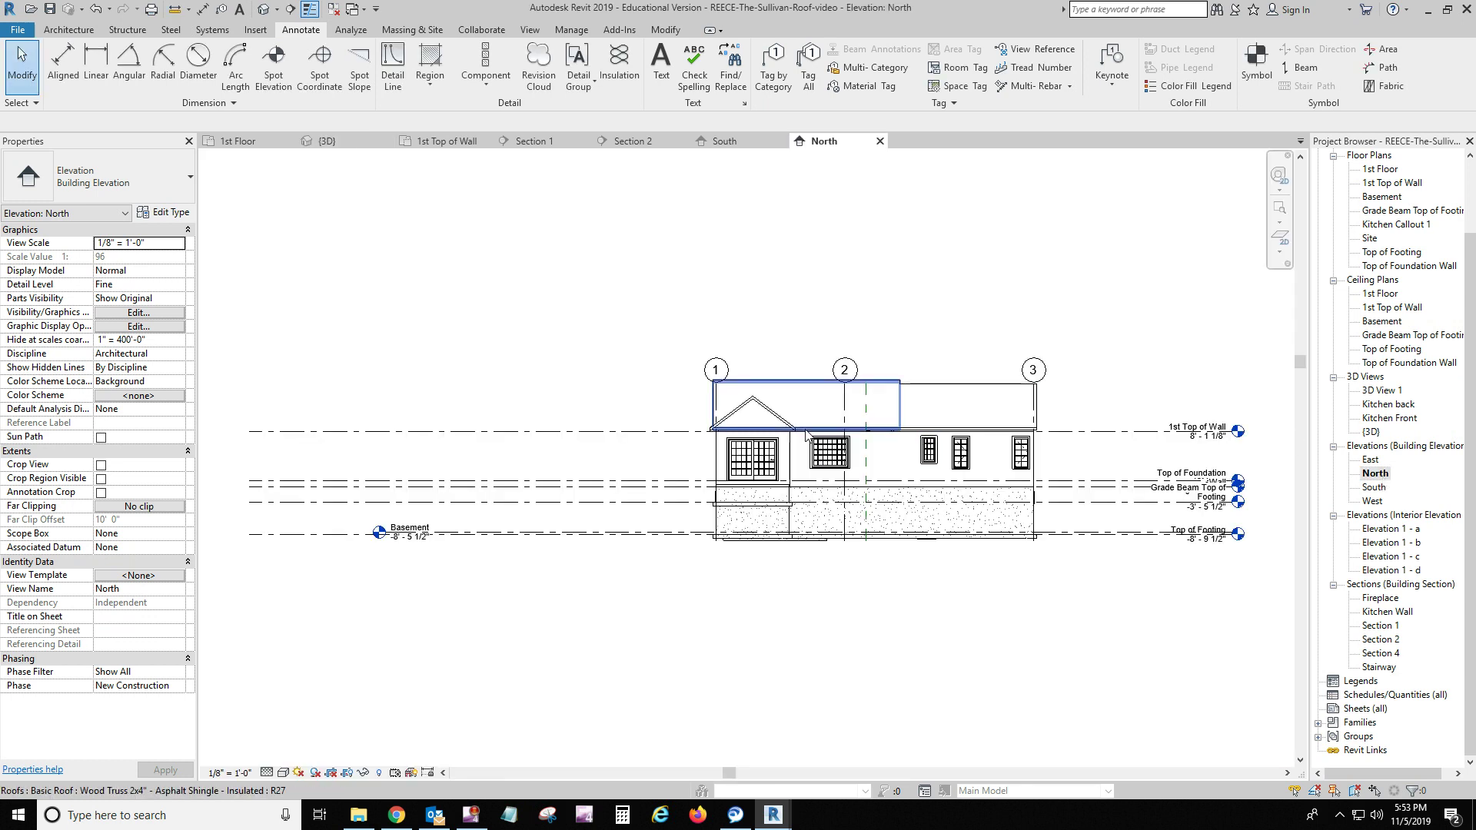
{"action": "scroll", "coordinate": [805, 435], "scroll_direction": "up", "scroll_amount": 6}
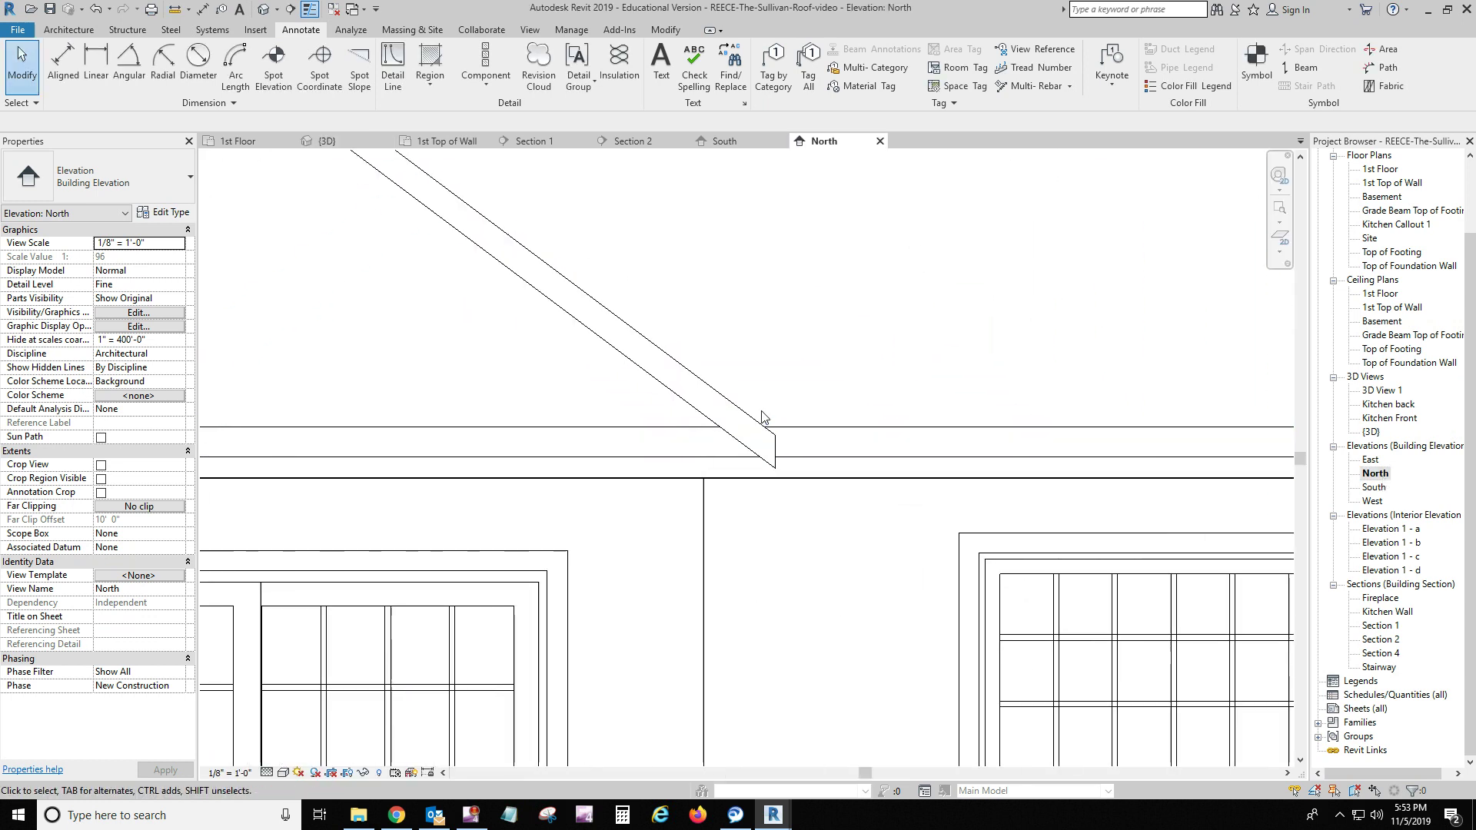
{"action": "scroll", "coordinate": [769, 422], "scroll_direction": "up", "scroll_amount": 3}
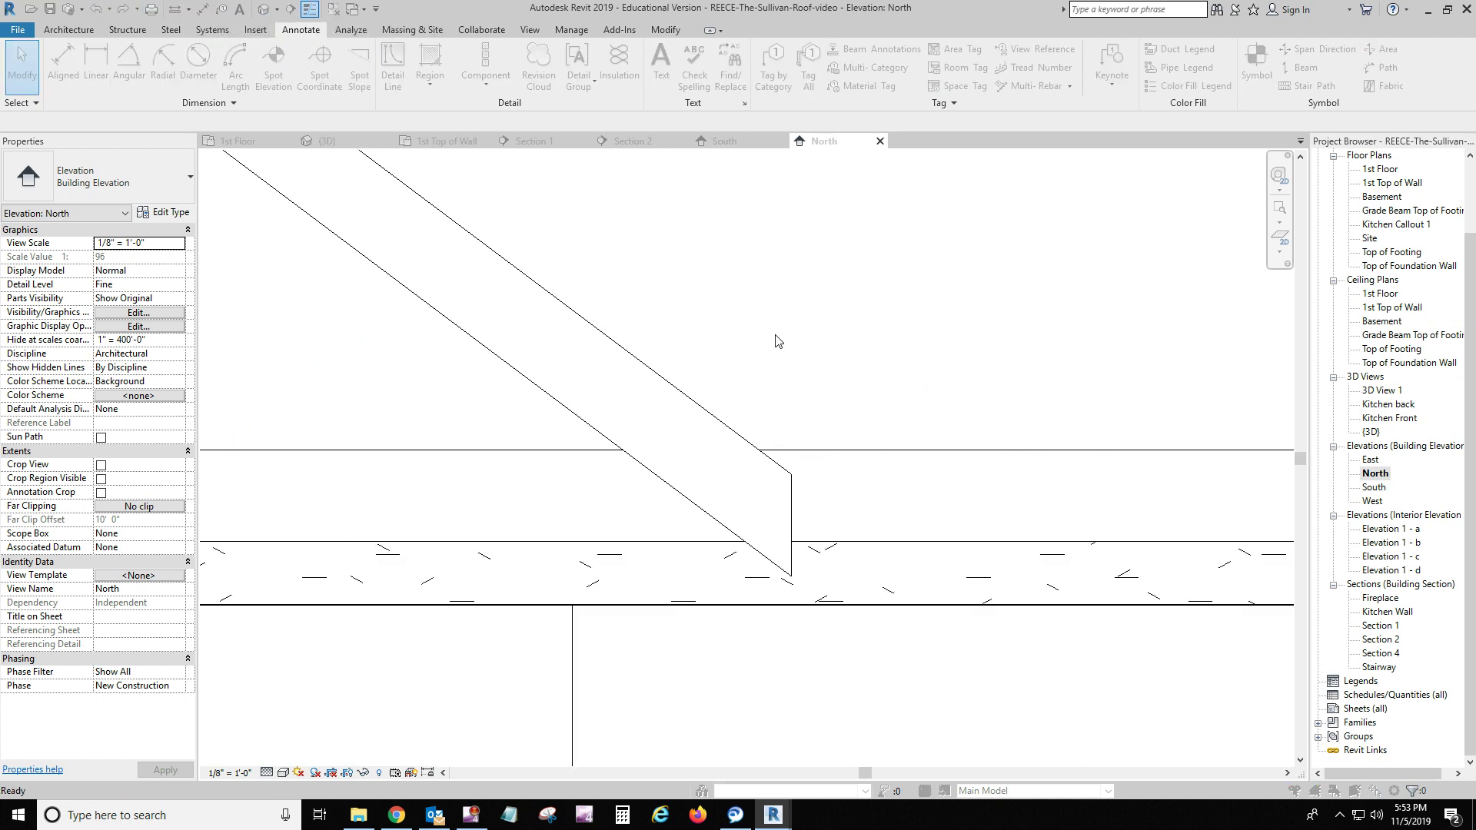
{"action": "left_click", "coordinate": [835, 464]}
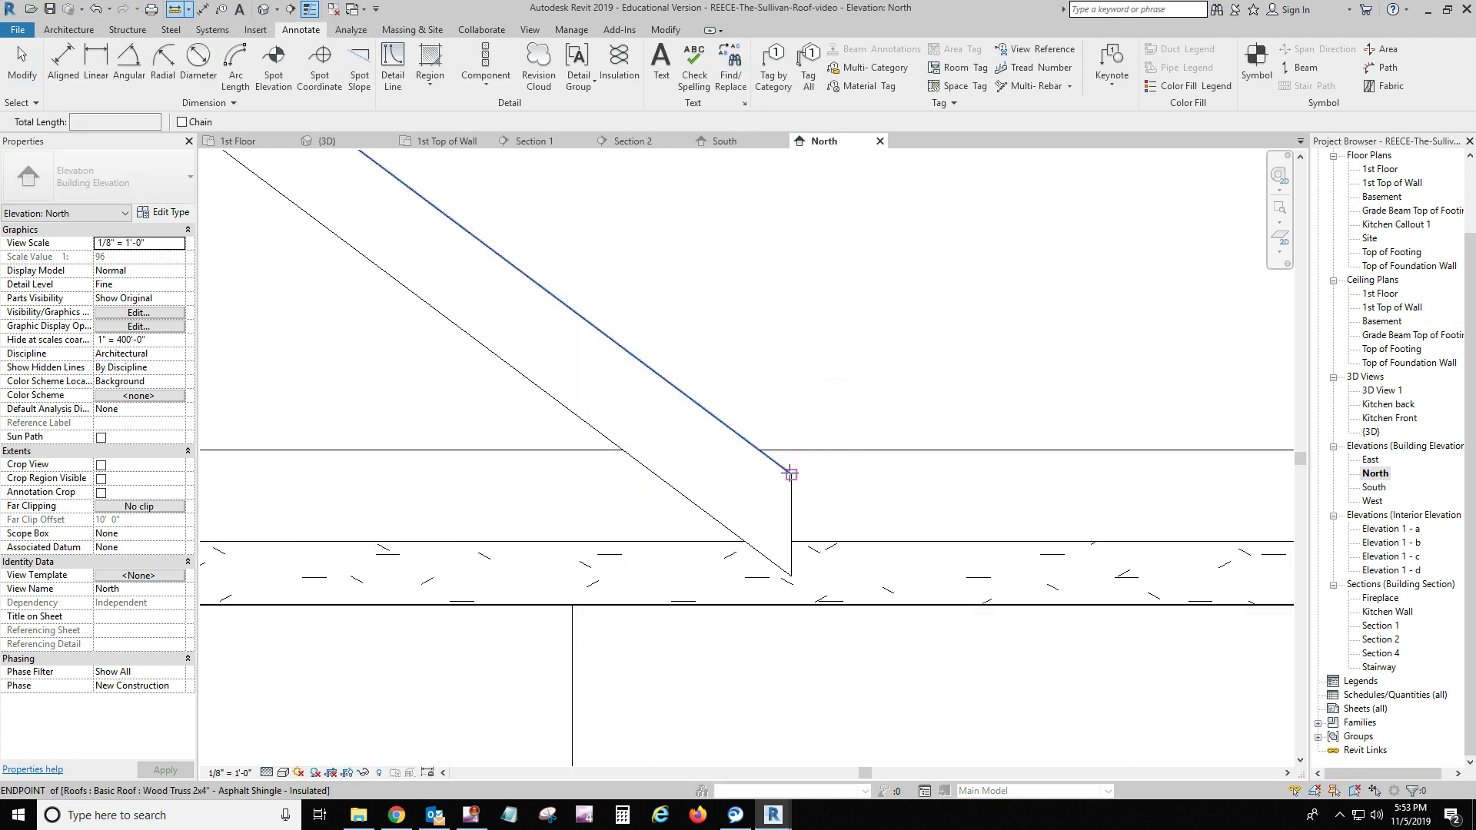
{"action": "left_click", "coordinate": [790, 474]}
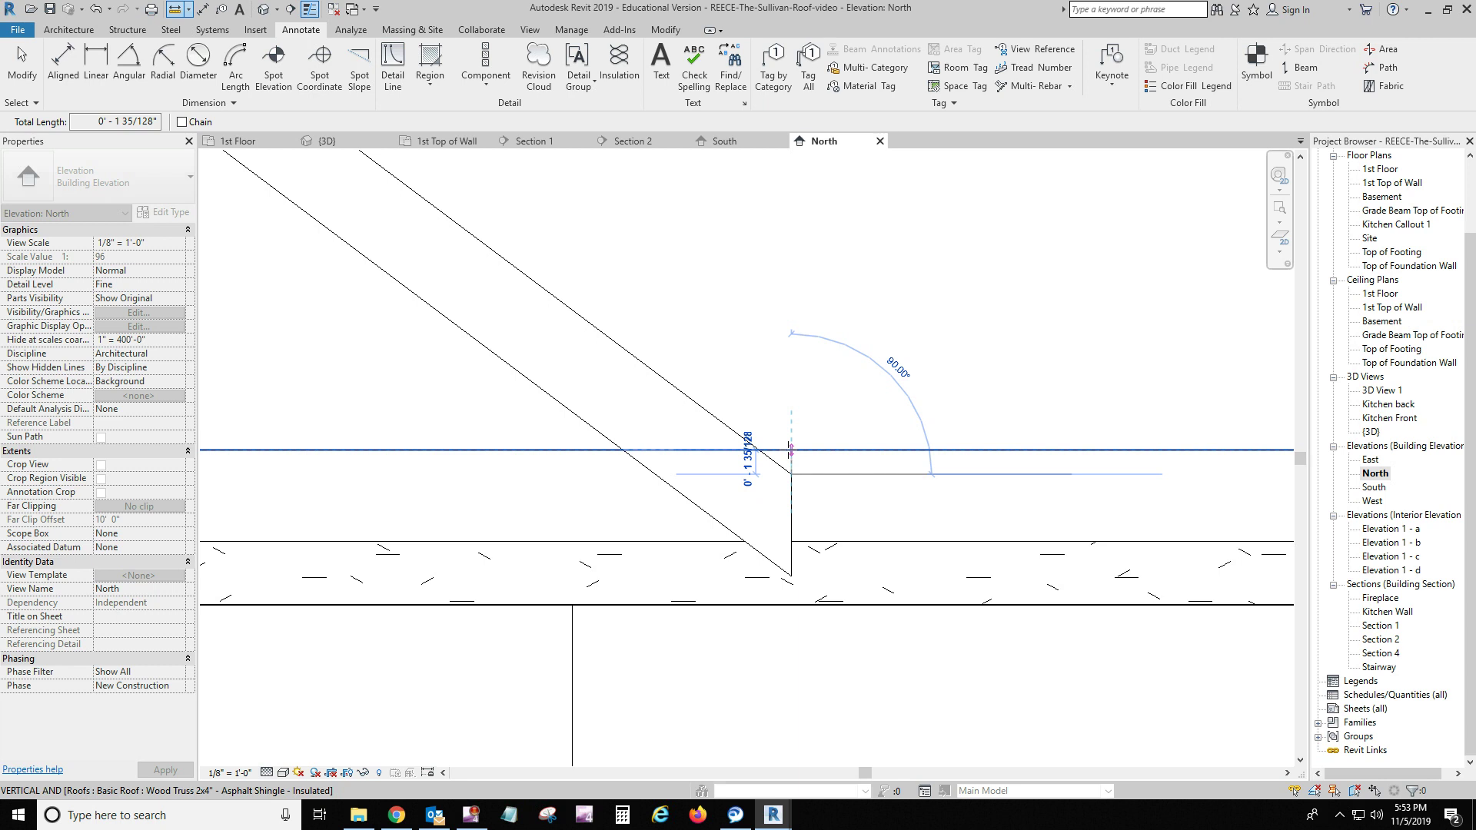
- Change the gable roof's Slope from 9"/12" to 8"/12" in Properties
{"action": "key", "text": "Escape"}
{"action": "key", "text": "Escape"}
{"action": "scroll", "coordinate": [809, 610], "scroll_direction": "down", "scroll_amount": 5}
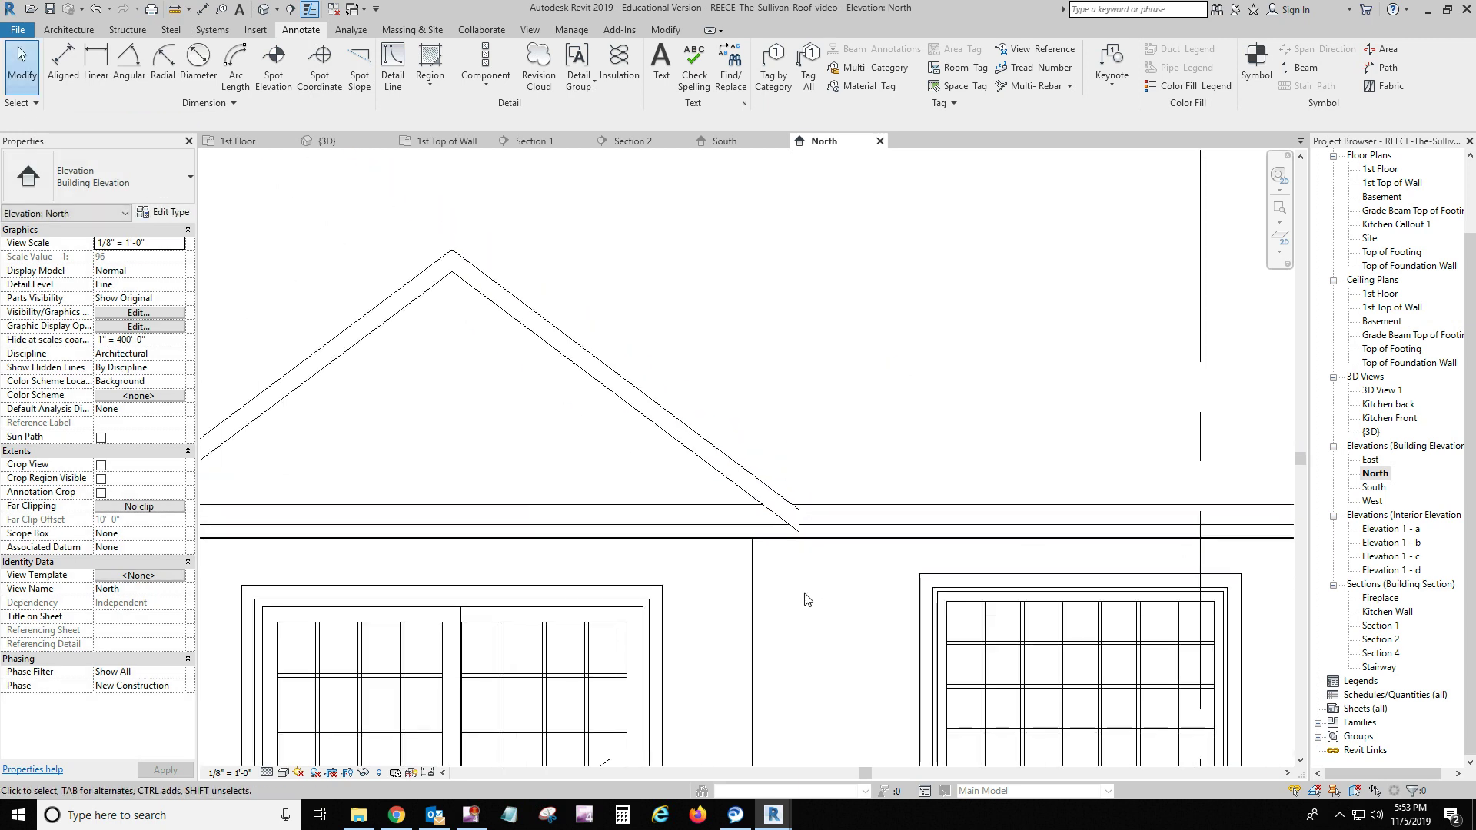
{"action": "scroll", "coordinate": [891, 610], "scroll_direction": "down", "scroll_amount": 2}
{"action": "scroll", "coordinate": [897, 588], "scroll_direction": "up", "scroll_amount": 1}
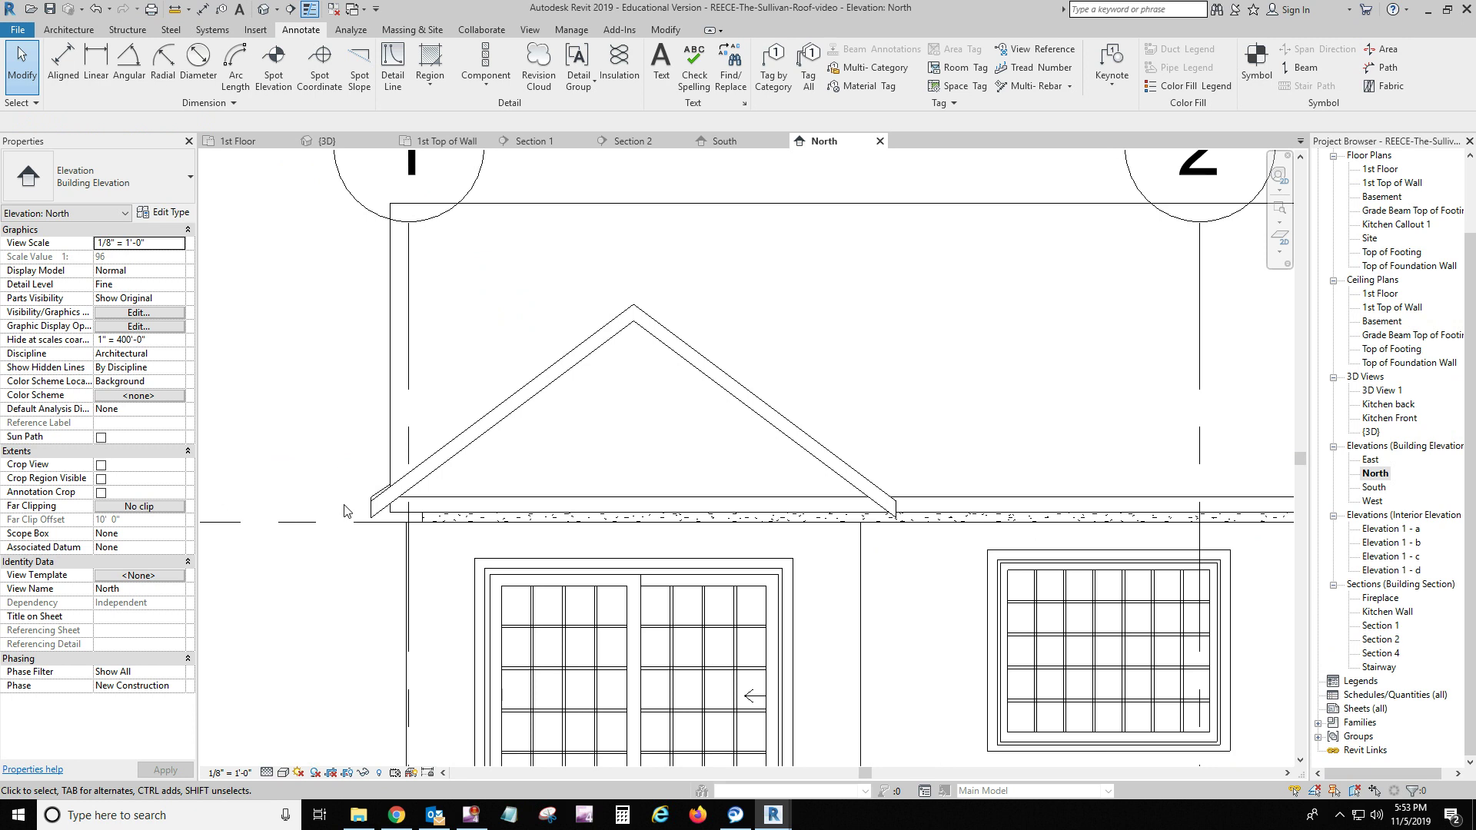
{"action": "left_click", "coordinate": [496, 415]}
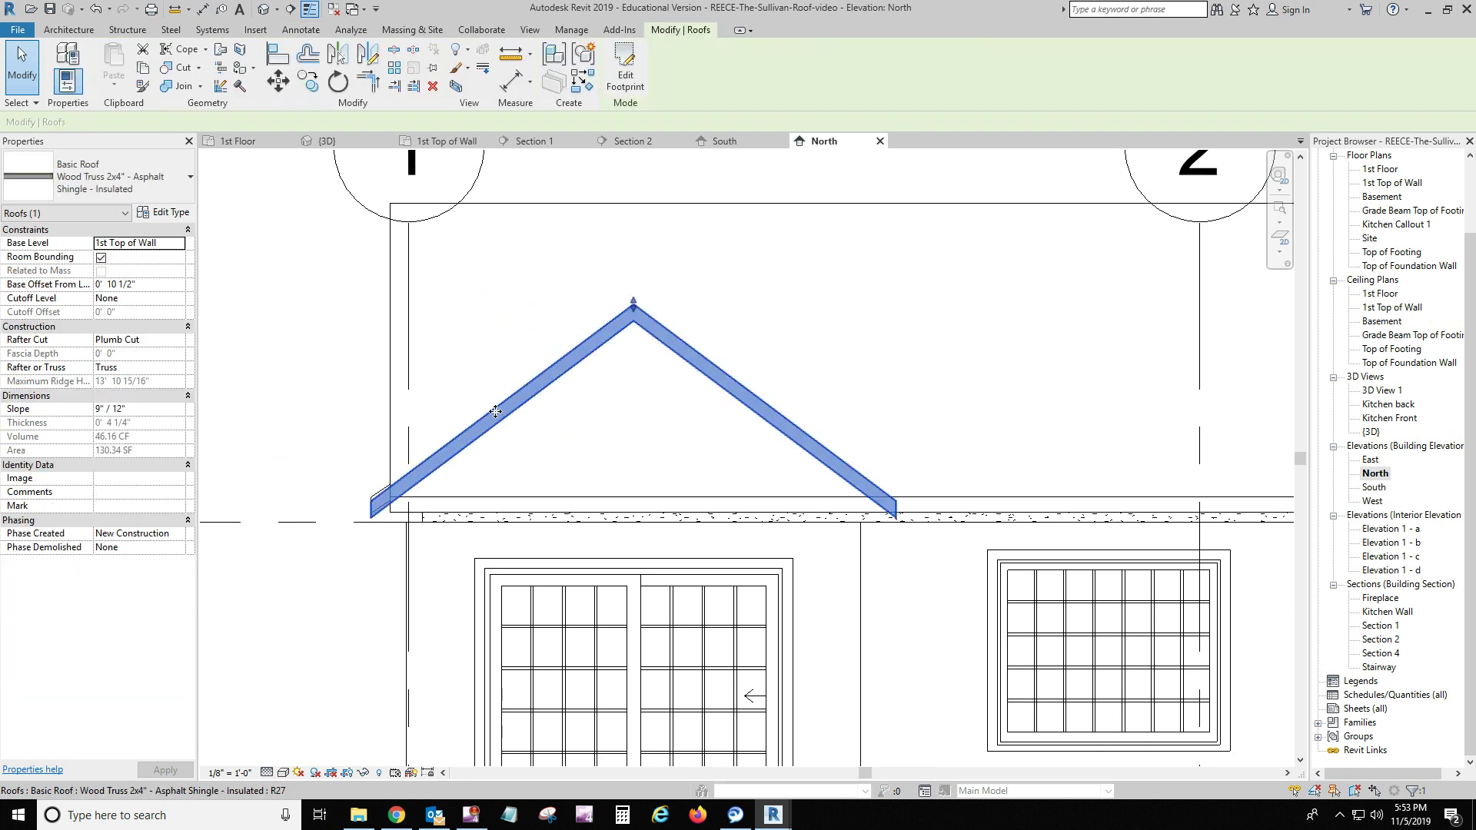
{"action": "left_click", "coordinate": [110, 414]}
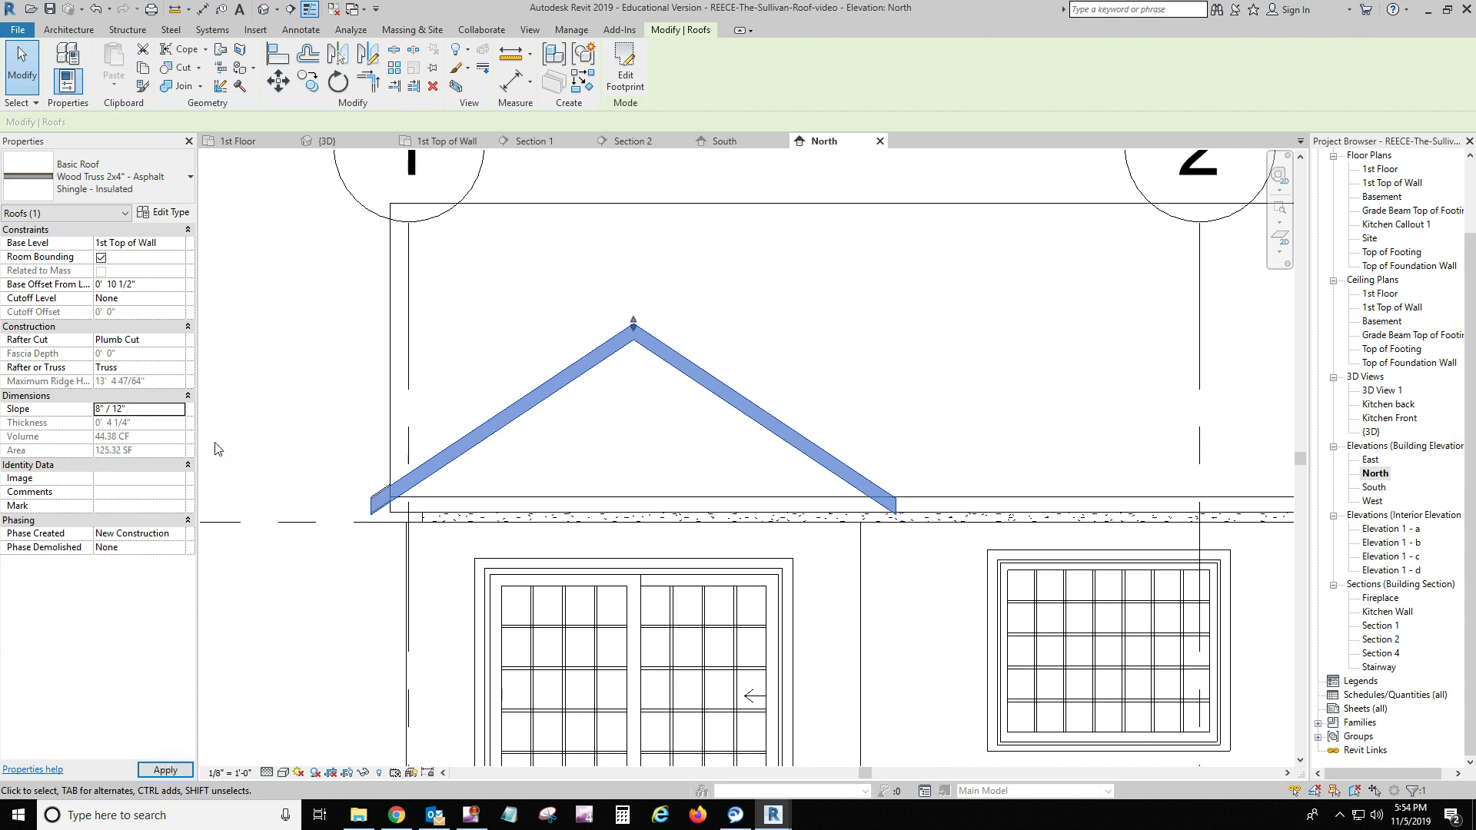
- Measure the eave corner gap again, now reading 0' 0 123/256"
{"action": "left_click", "coordinate": [249, 681]}
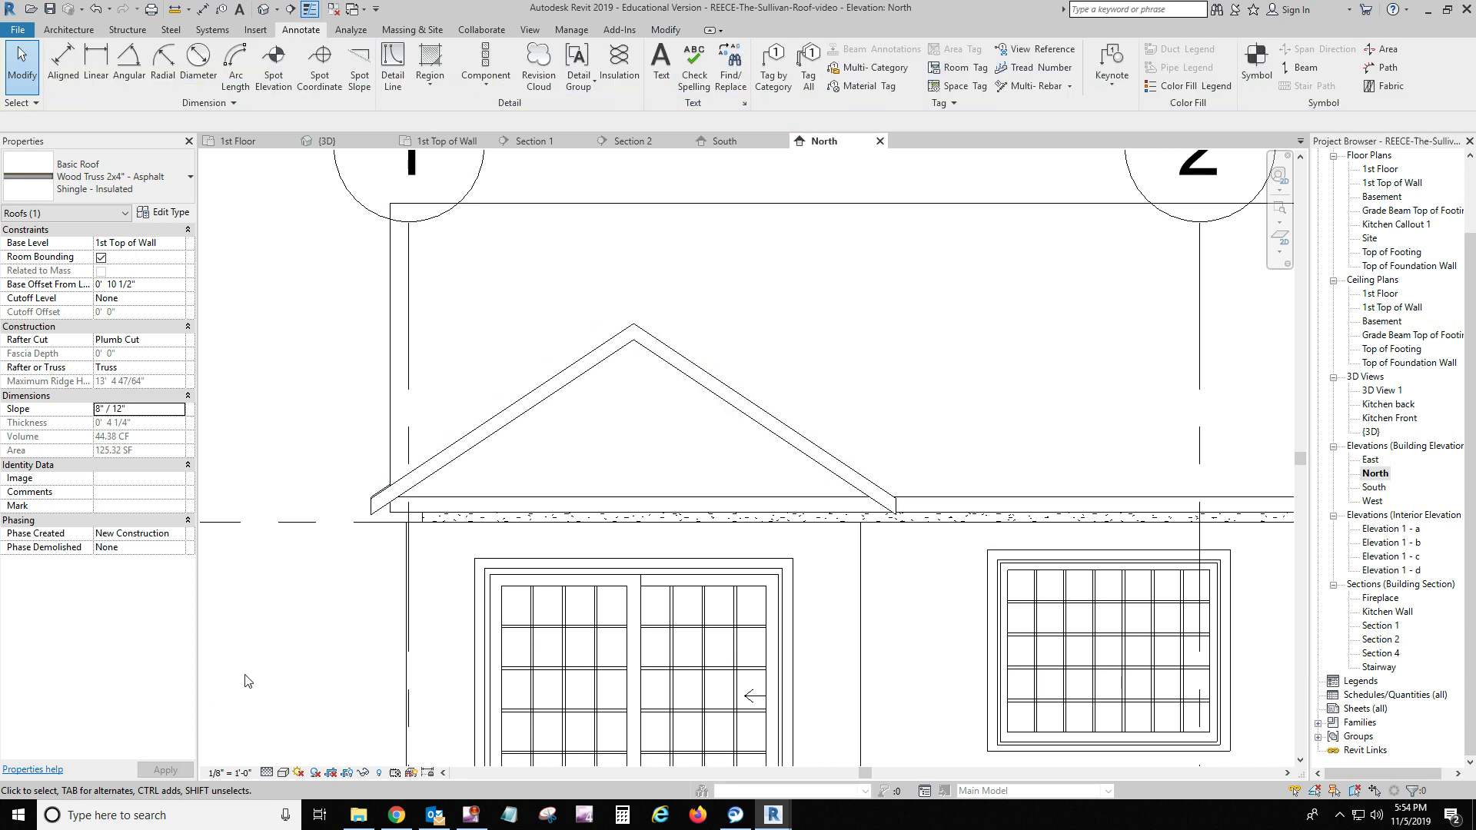
{"action": "scroll", "coordinate": [891, 500], "scroll_direction": "up", "scroll_amount": 8}
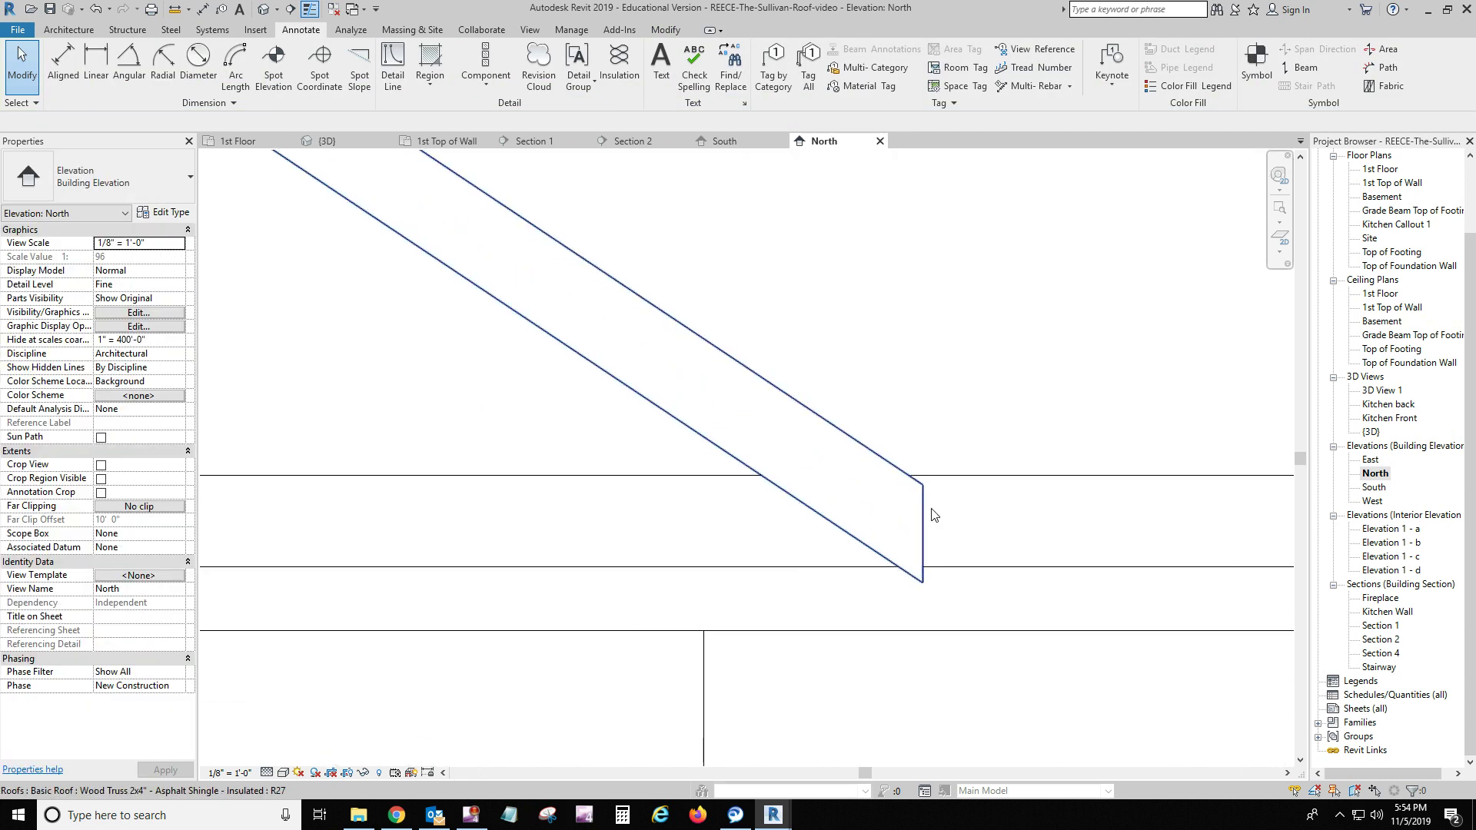
{"action": "scroll", "coordinate": [936, 512], "scroll_direction": "up", "scroll_amount": 3}
{"action": "middle_click_drag", "start_coordinate": [955, 511], "coordinate": [788, 507]}
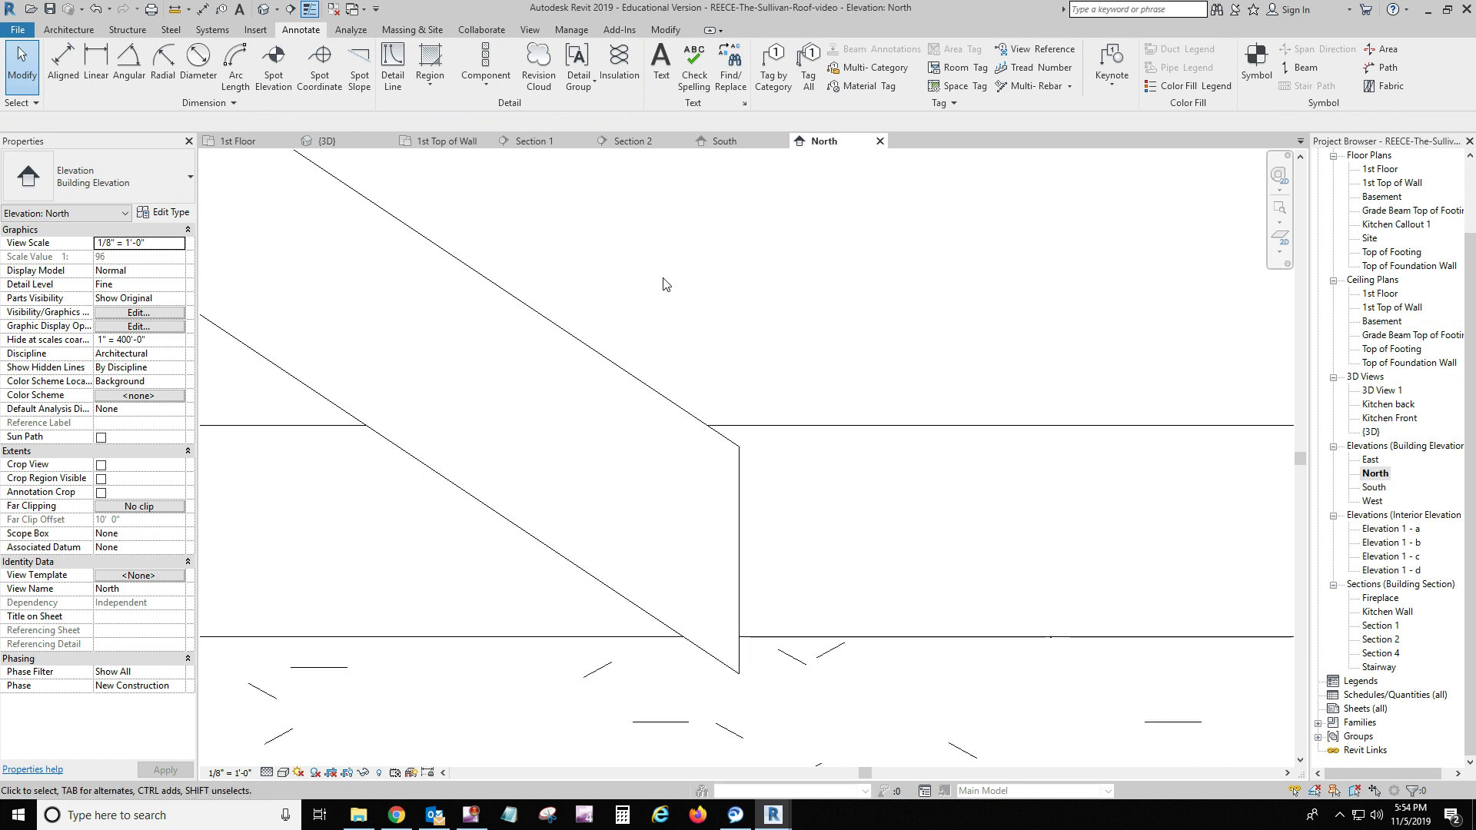
{"action": "left_click", "coordinate": [175, 9]}
{"action": "left_click", "coordinate": [739, 446]}
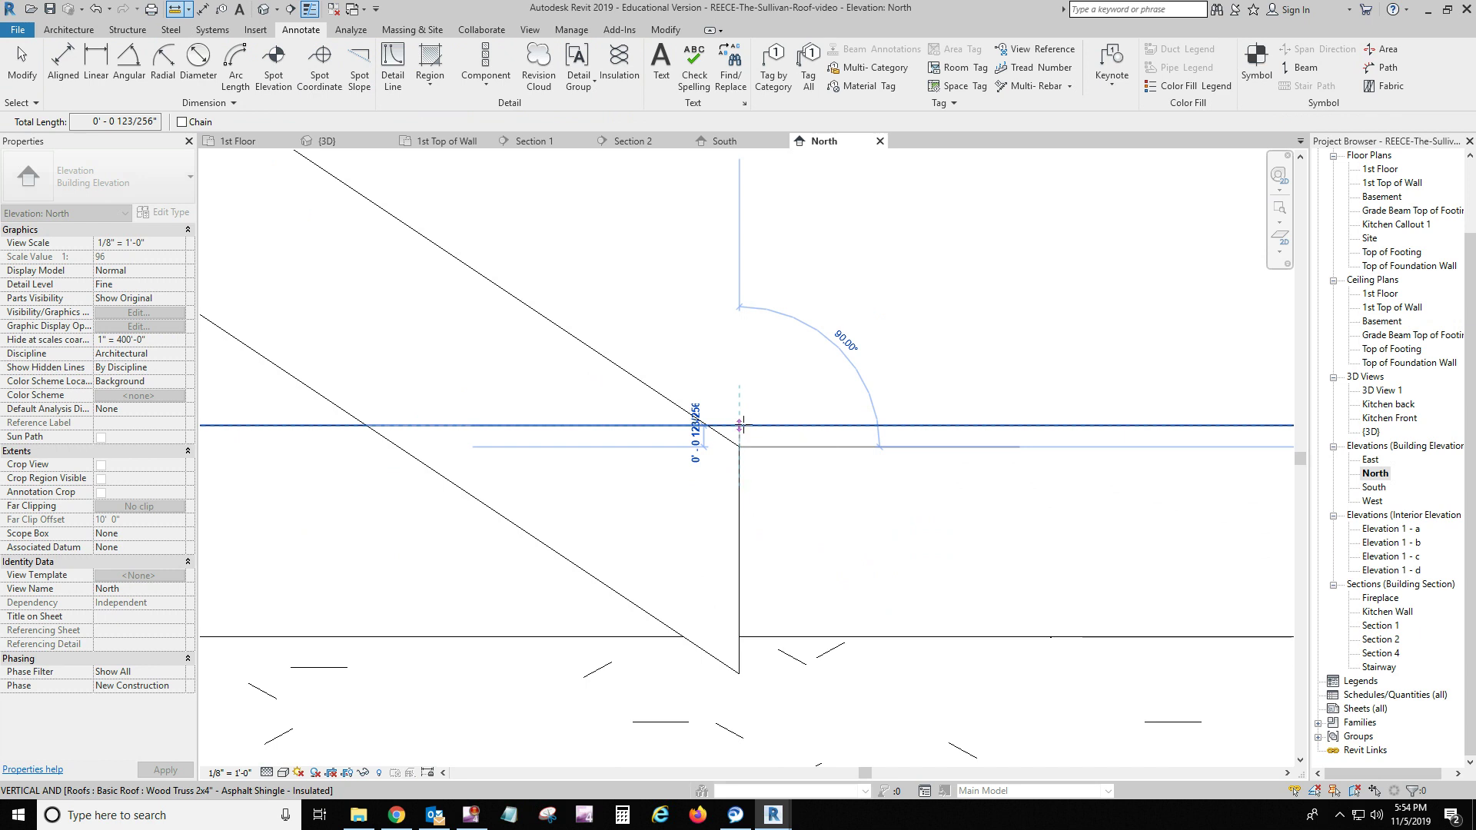
{"action": "scroll", "coordinate": [743, 425], "scroll_direction": "up", "scroll_amount": 3}
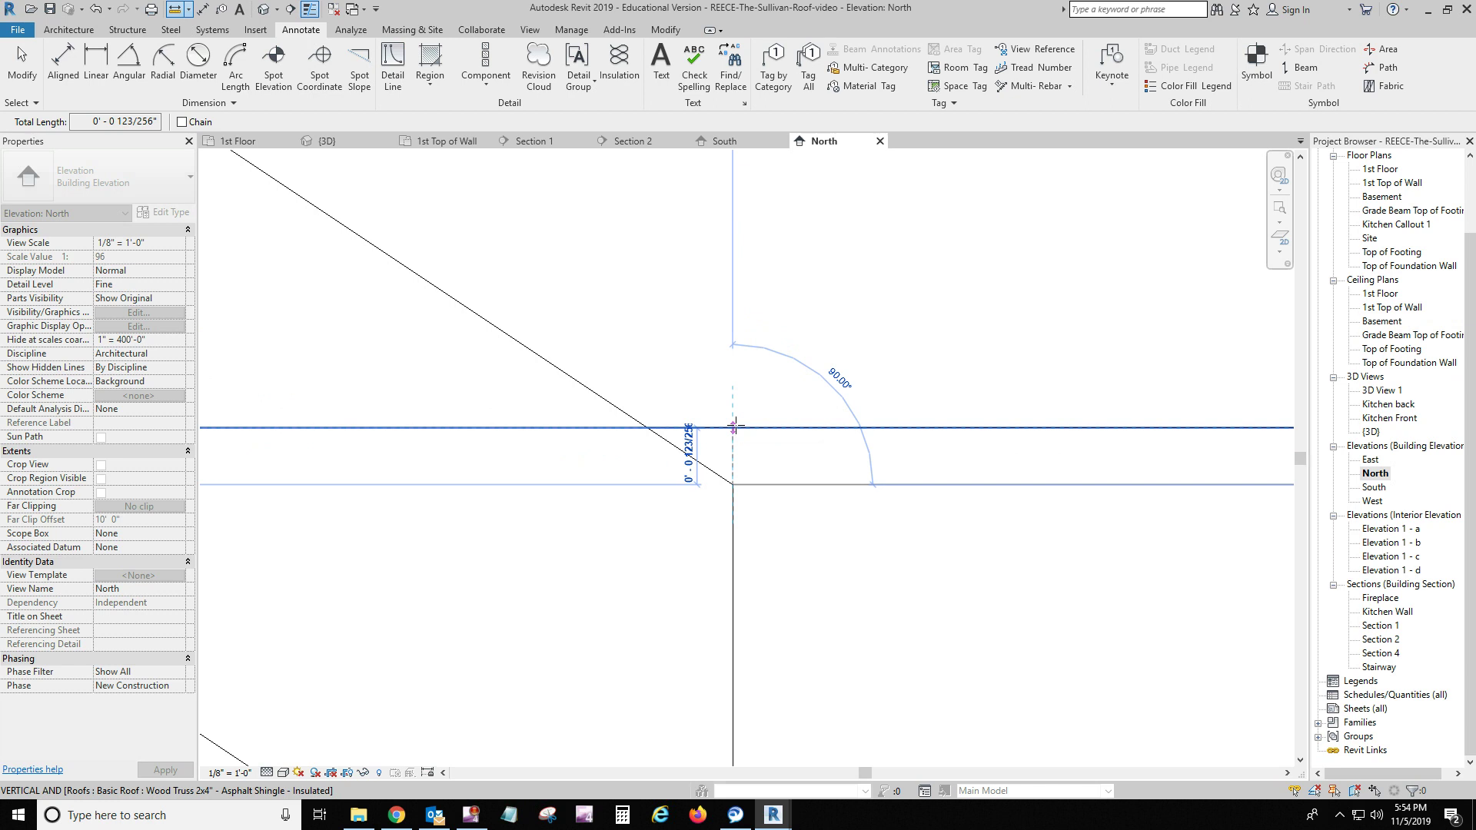
{"action": "key", "text": "Escape"}
{"action": "key", "text": "Escape"}
- Set the gable roof's Base Offset From Level to 0' 11" and apply it
{"action": "left_click", "coordinate": [731, 494]}
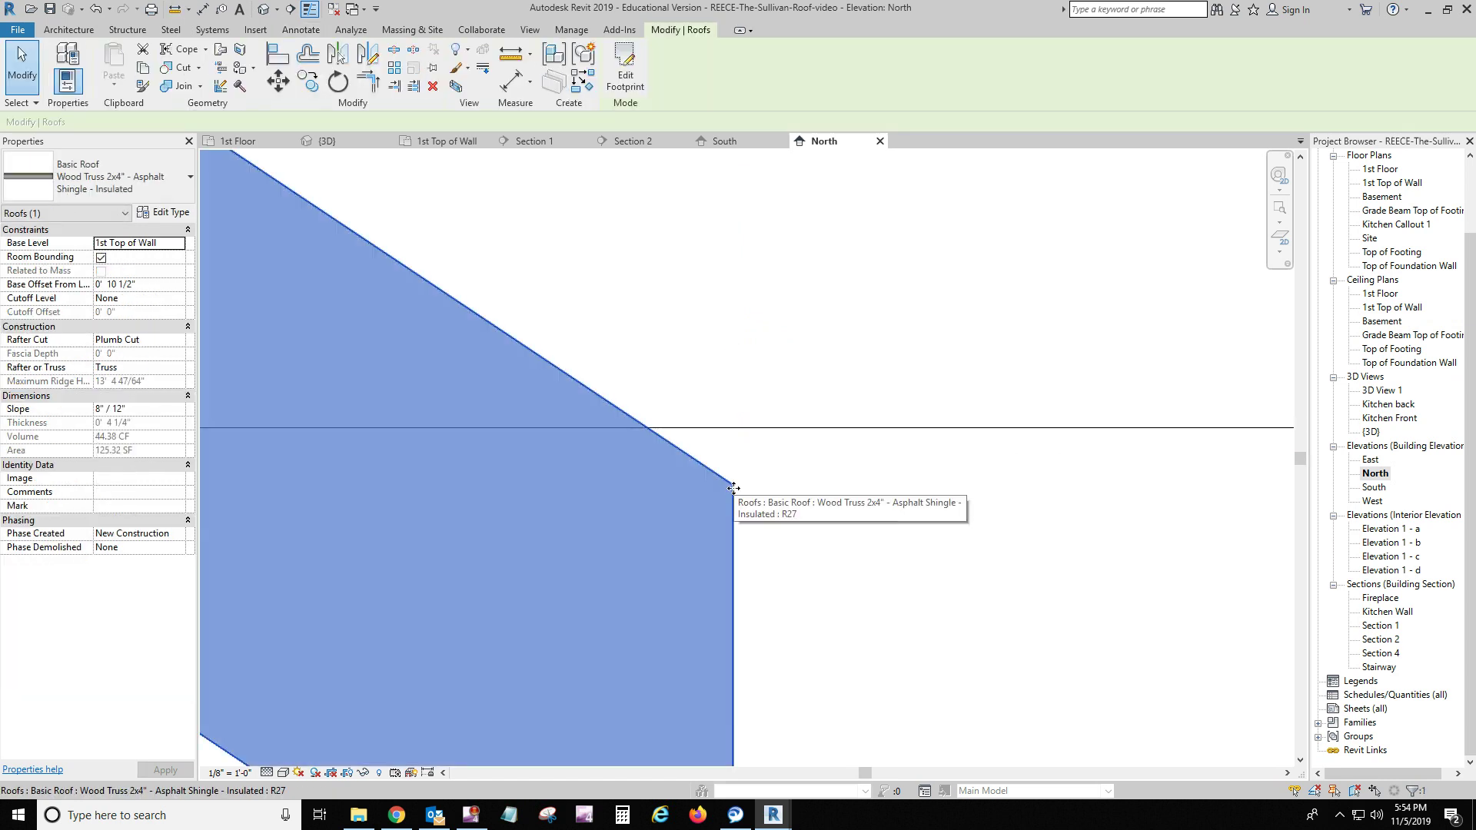
{"action": "left_click", "coordinate": [130, 285]}
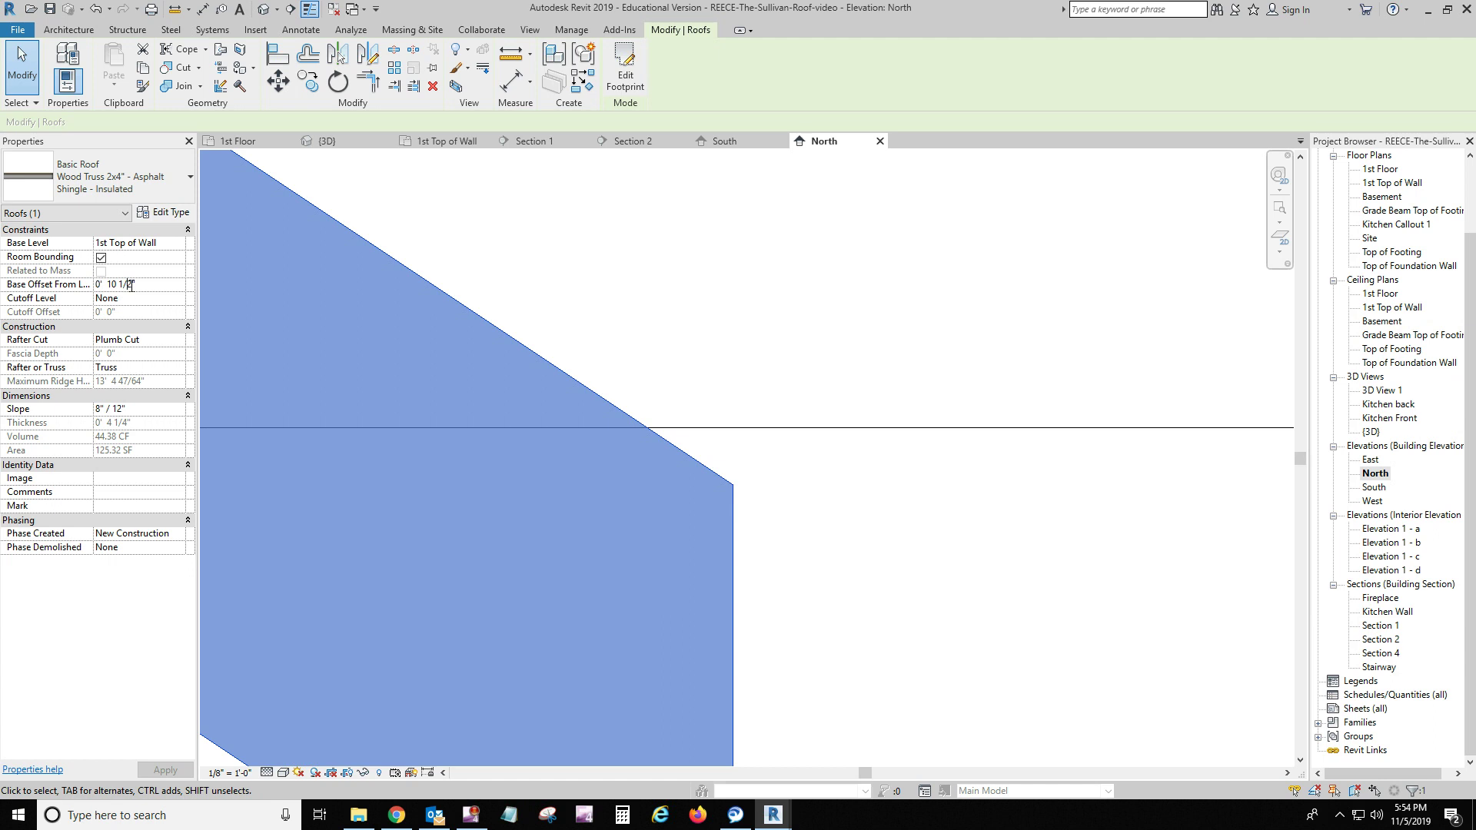
{"action": "key", "text": "BackSpace"}
{"action": "key", "text": "BackSpace"}
{"action": "key", "text": "BackSpace"}
{"action": "key", "text": "BackSpace"}
{"action": "key", "text": "BackSpace"}
{"action": "type", "text": "1"}
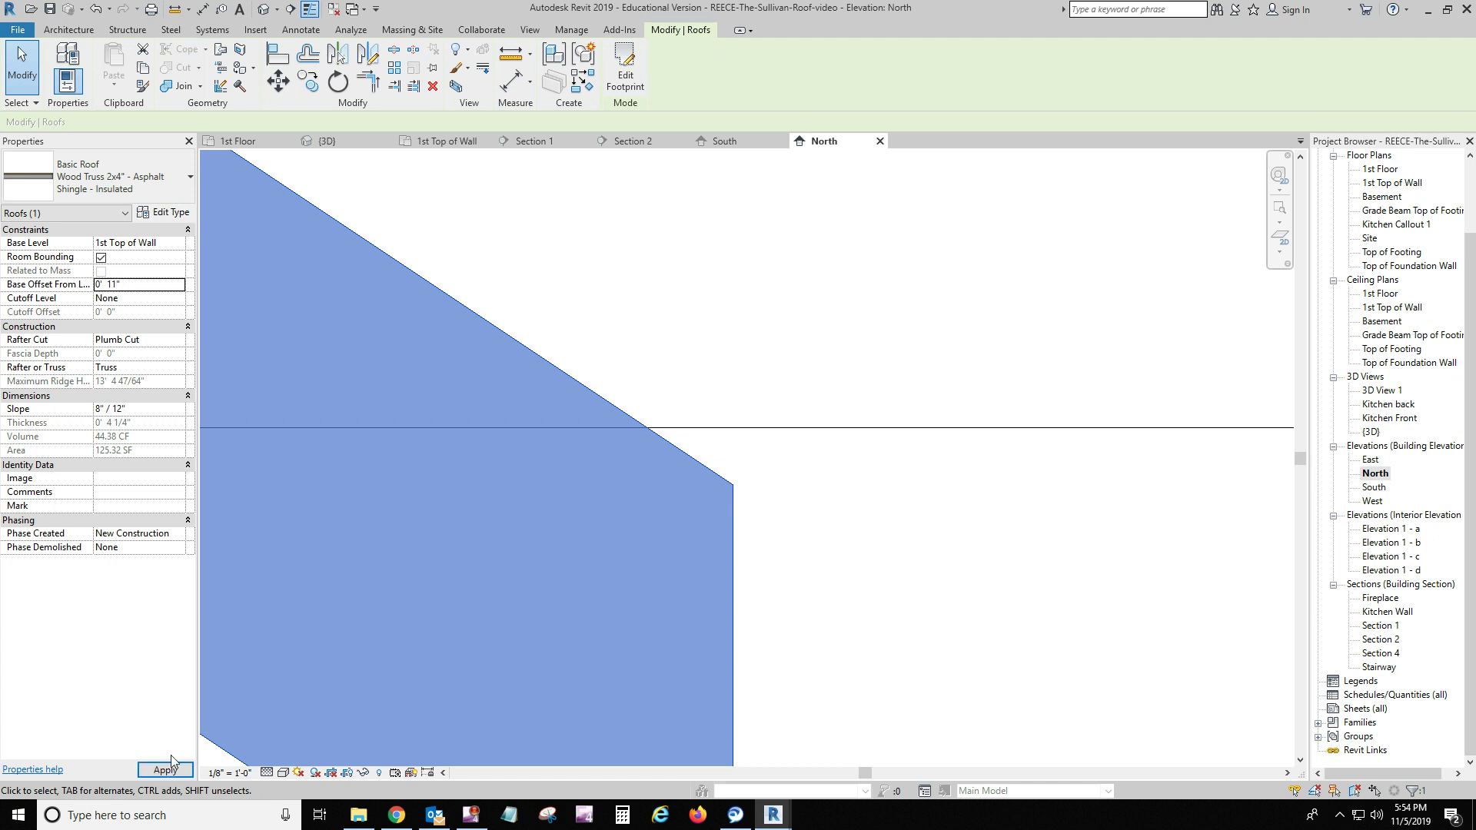
{"action": "left_click", "coordinate": [166, 771]}
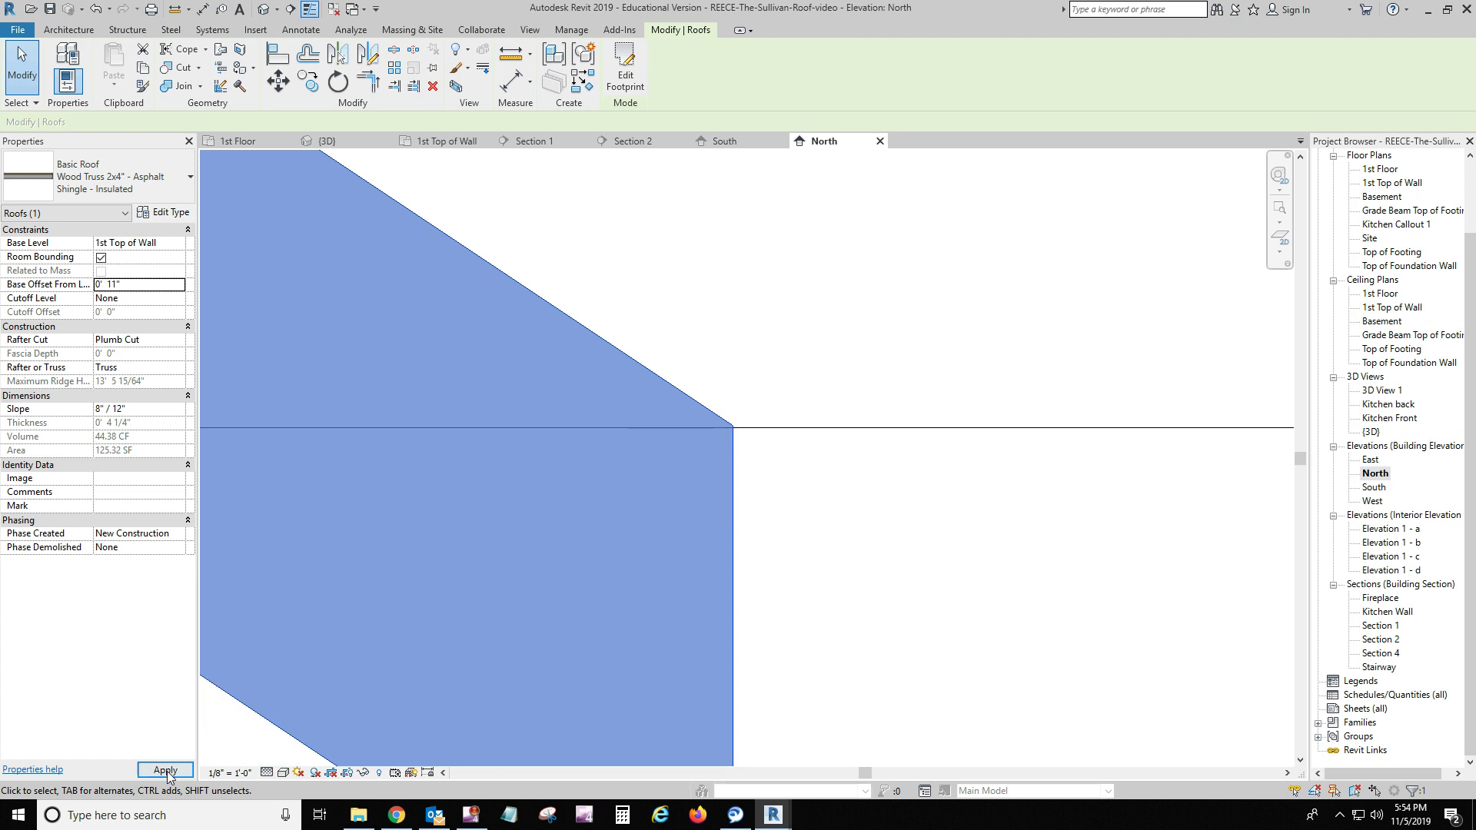
{"action": "left_click", "coordinate": [779, 415]}
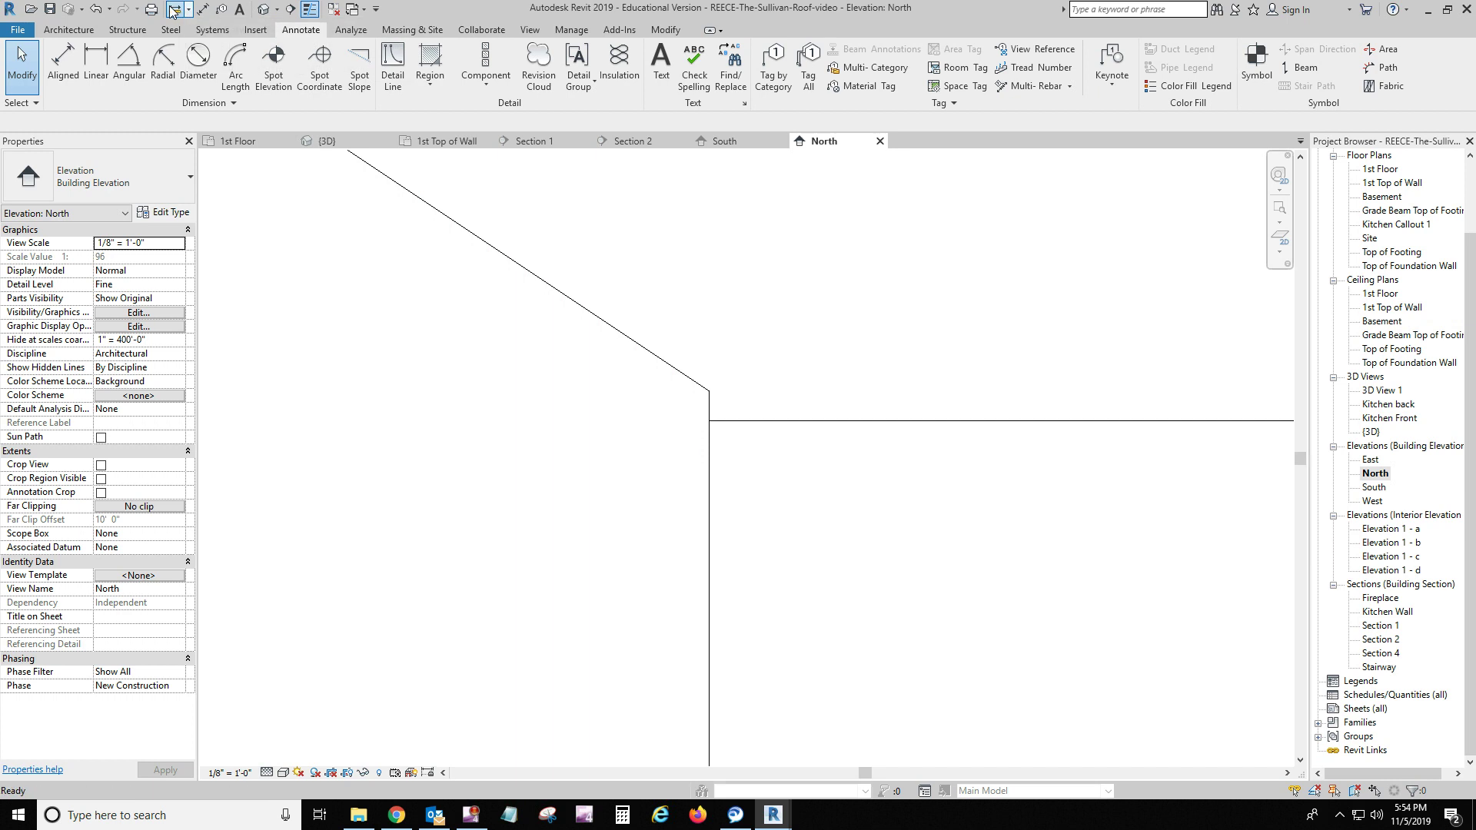
- Measure the remaining 5/256" eave gap and bring the eave and wall into view
{"action": "left_click", "coordinate": [709, 390]}
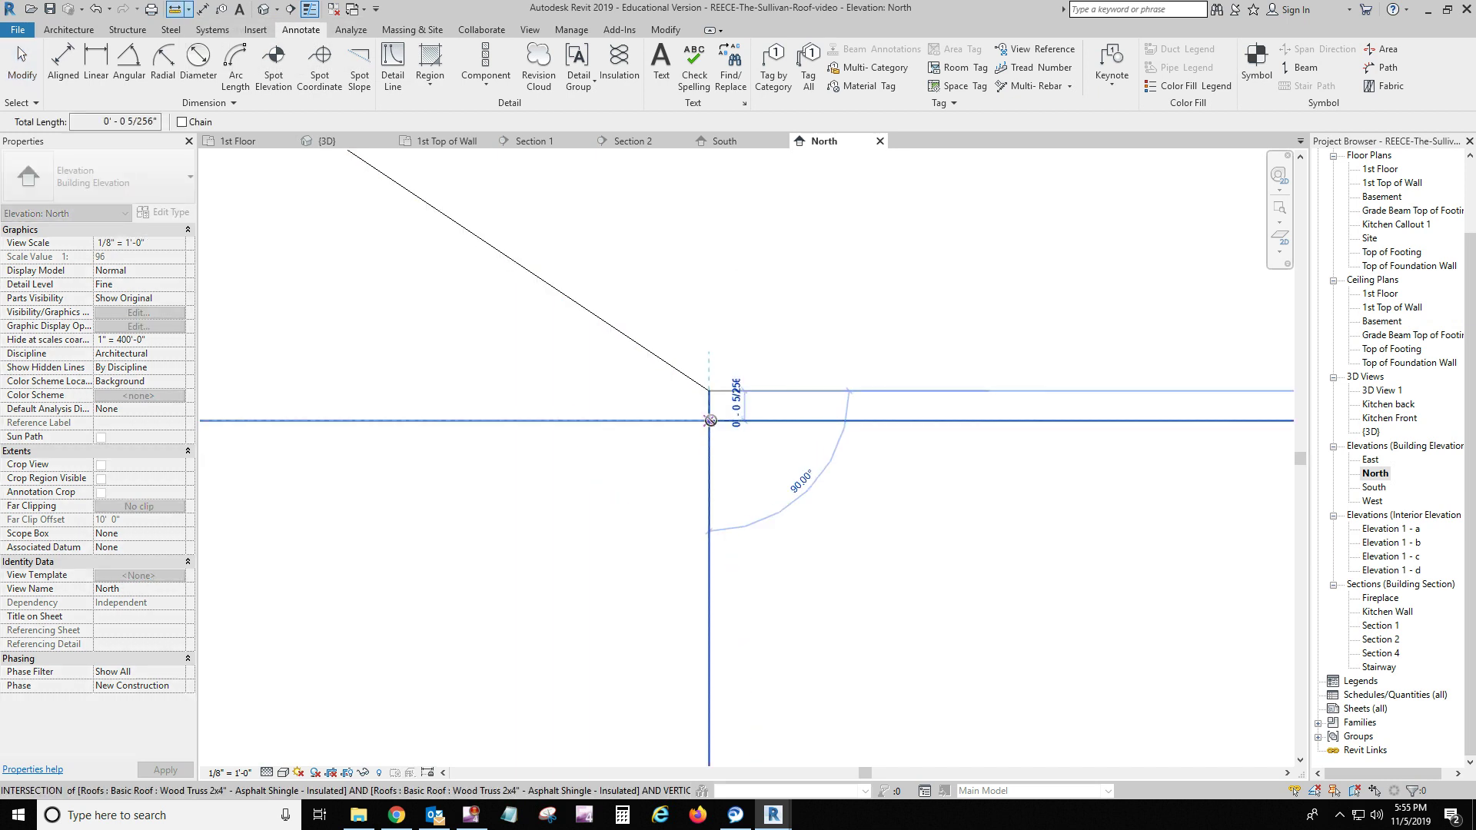
{"action": "key", "text": "Escape"}
{"action": "key", "text": "Escape"}
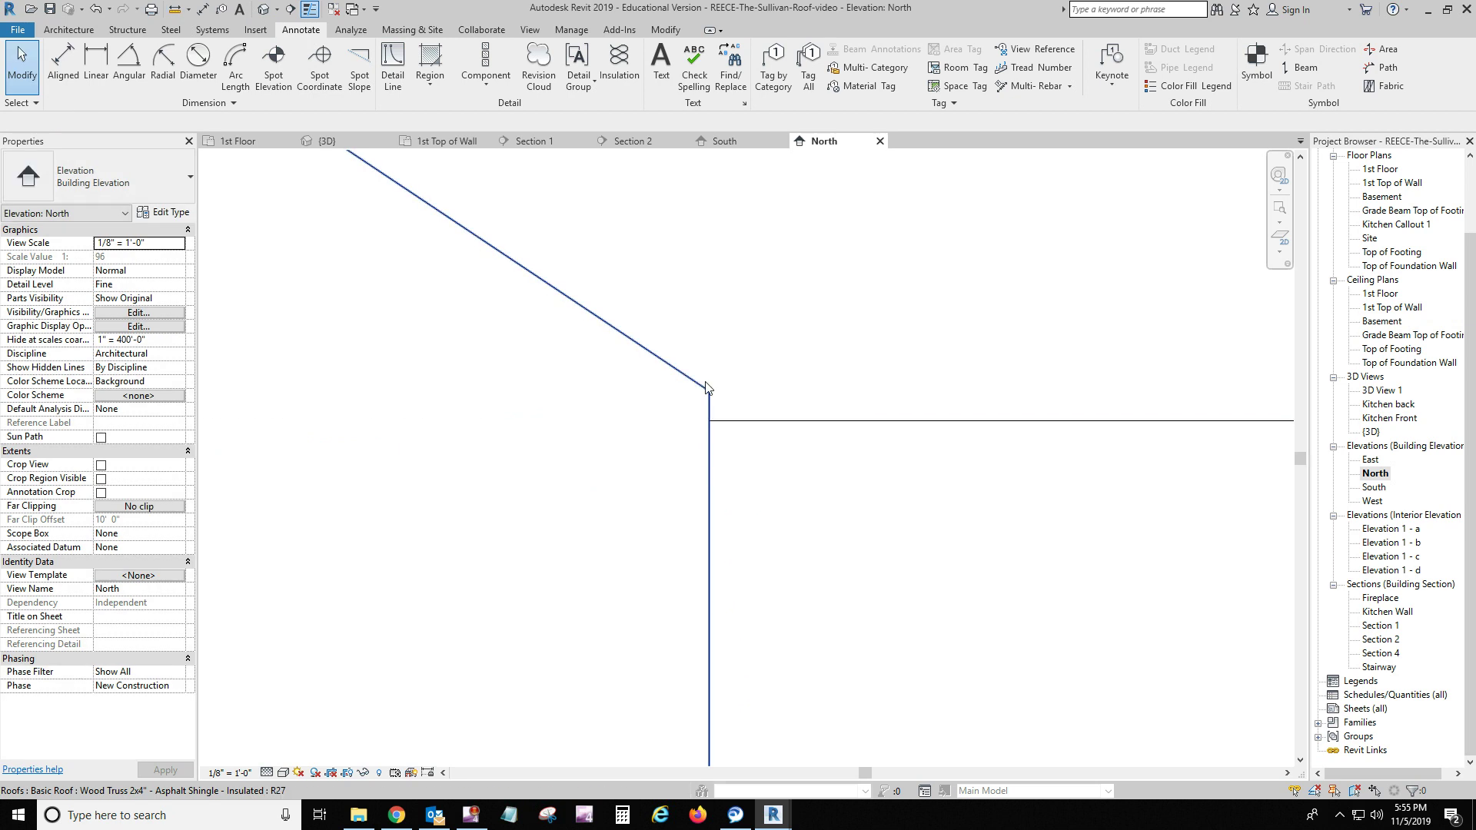
{"action": "left_click", "coordinate": [700, 385]}
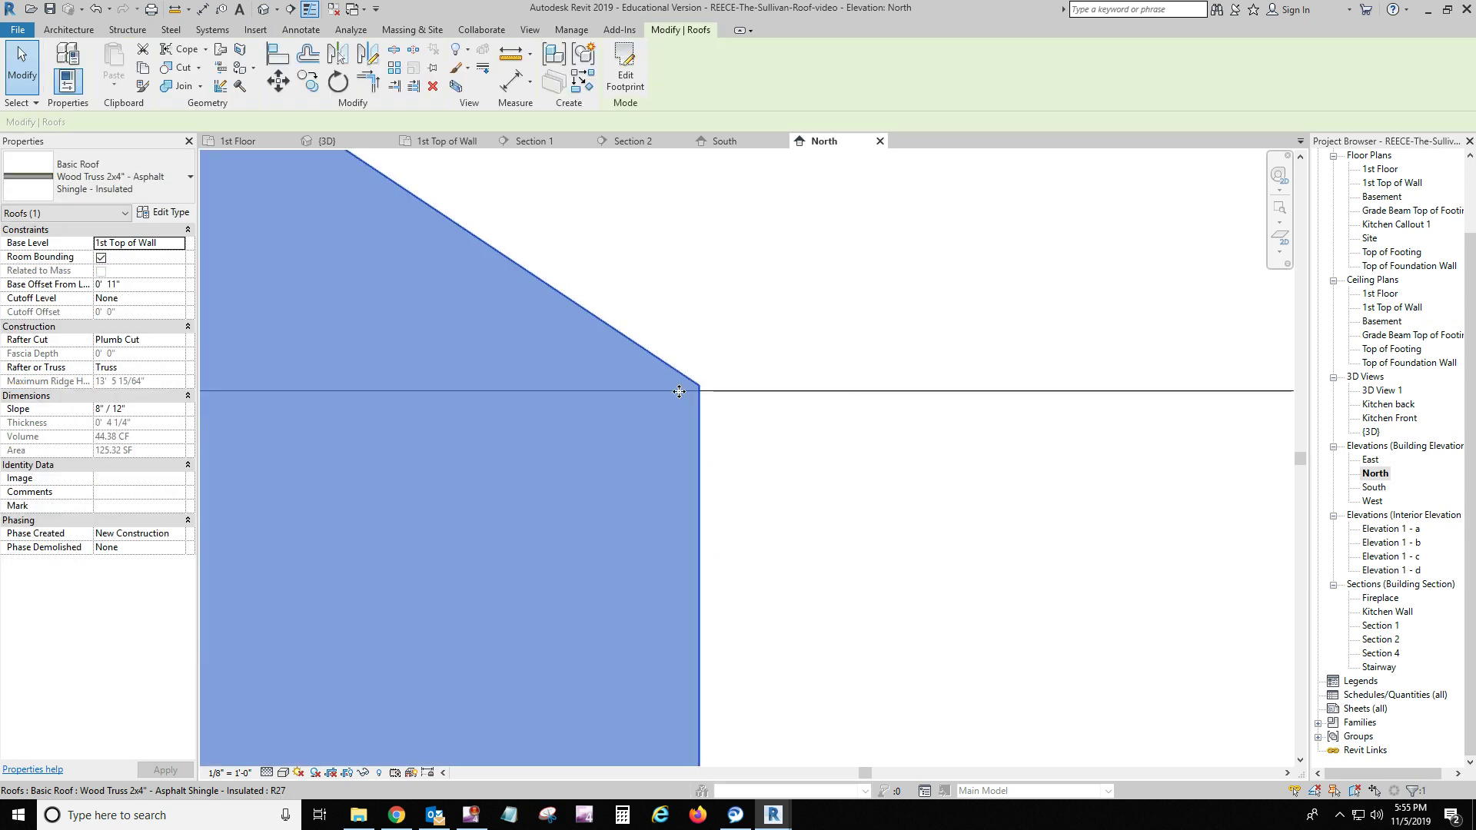
{"action": "scroll", "coordinate": [515, 246], "scroll_direction": "down", "scroll_amount": 3}
{"action": "scroll", "coordinate": [518, 263], "scroll_direction": "down", "scroll_amount": 2}
{"action": "middle_click_drag", "start_coordinate": [510, 269], "coordinate": [725, 431]}
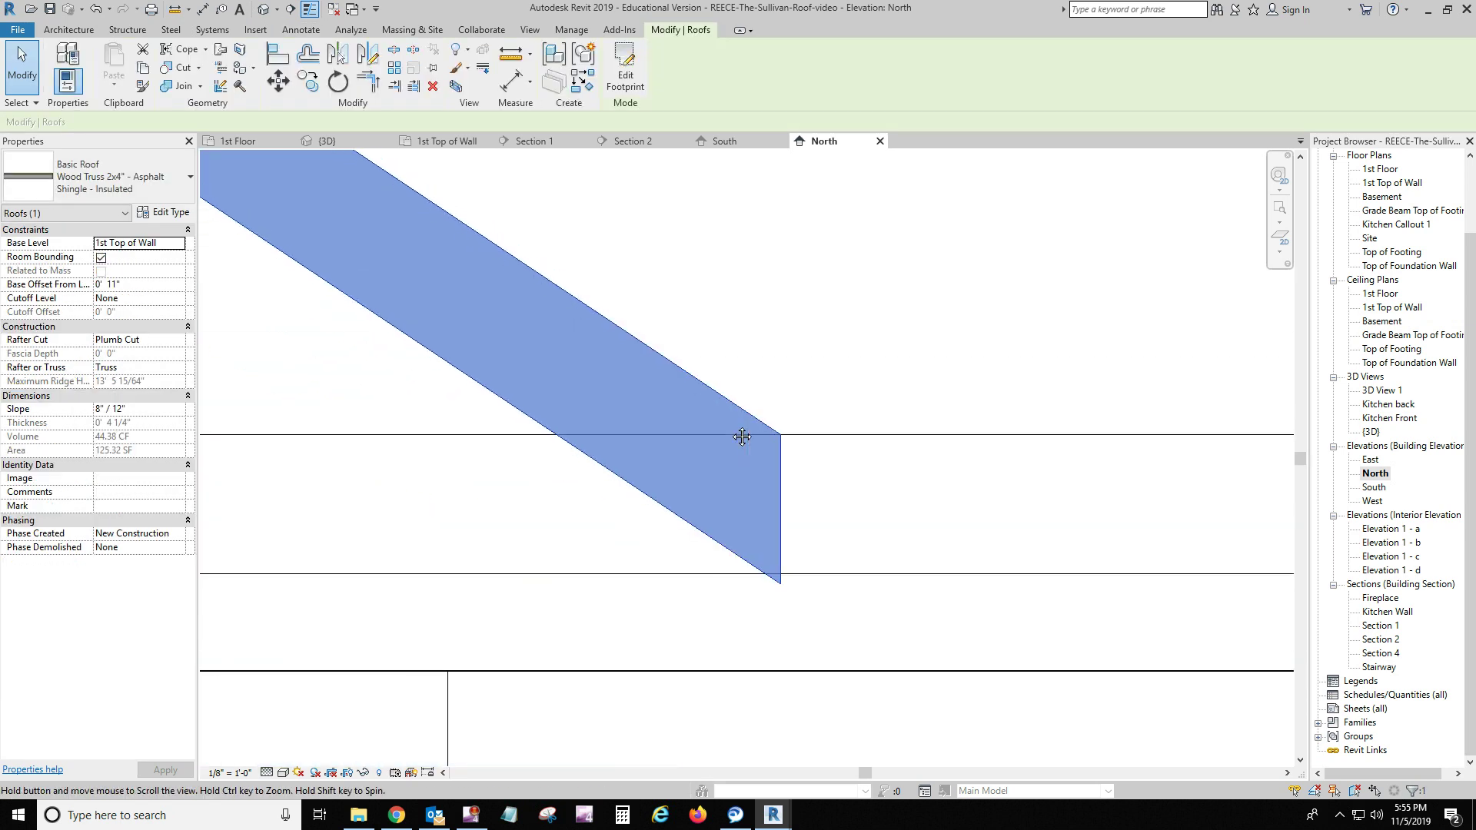
{"action": "scroll", "coordinate": [377, 352], "scroll_direction": "down", "scroll_amount": 2}
{"action": "scroll", "coordinate": [376, 352], "scroll_direction": "down", "scroll_amount": 2}
{"action": "middle_click_drag", "start_coordinate": [379, 346], "coordinate": [550, 353]}
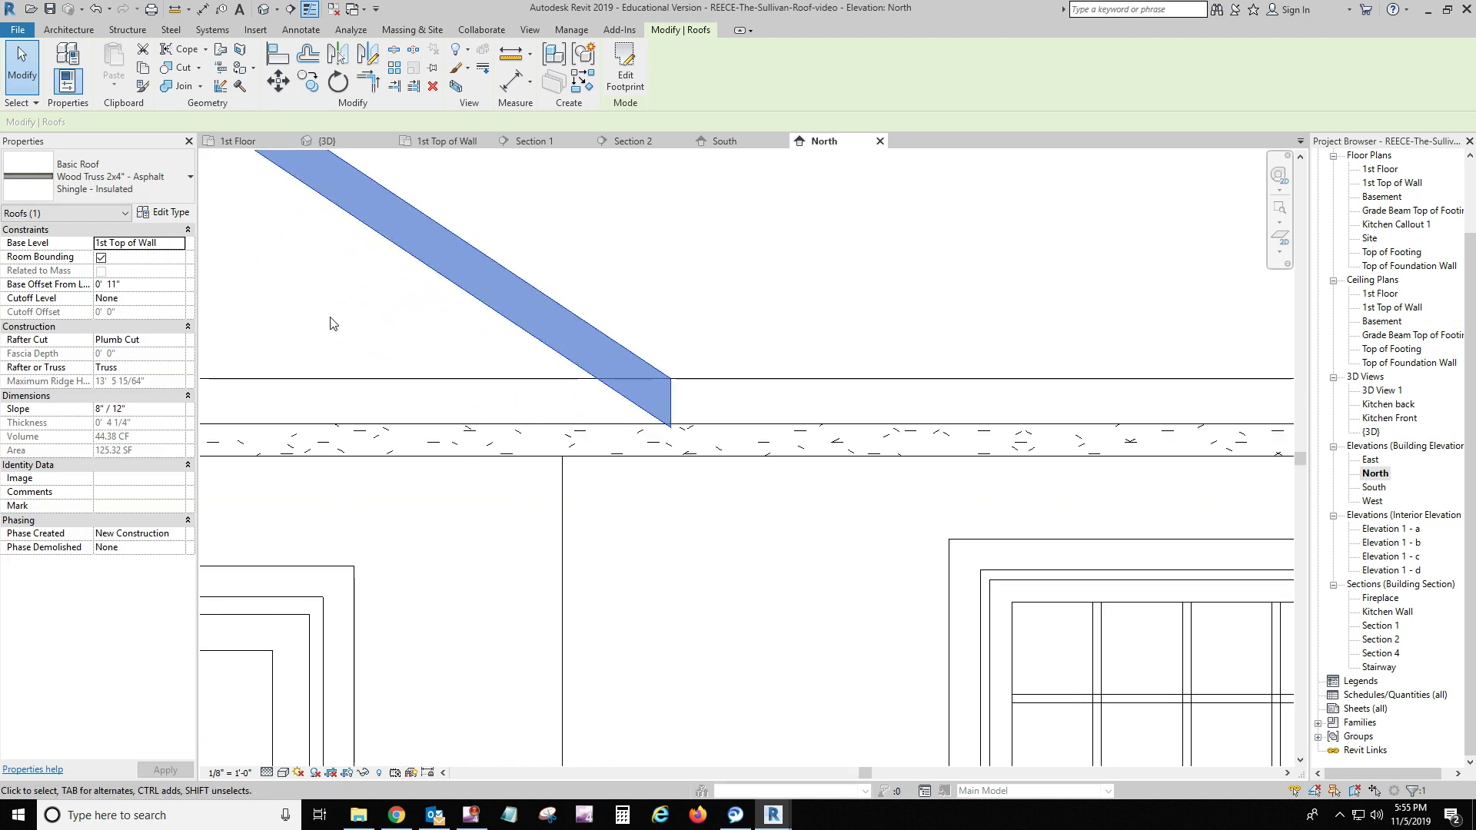
{"action": "left_click", "coordinate": [352, 321]}
- Confirm the gable roof's Base Offset is 0' 11", then zoom out to the full gable
{"action": "left_click", "coordinate": [472, 302]}
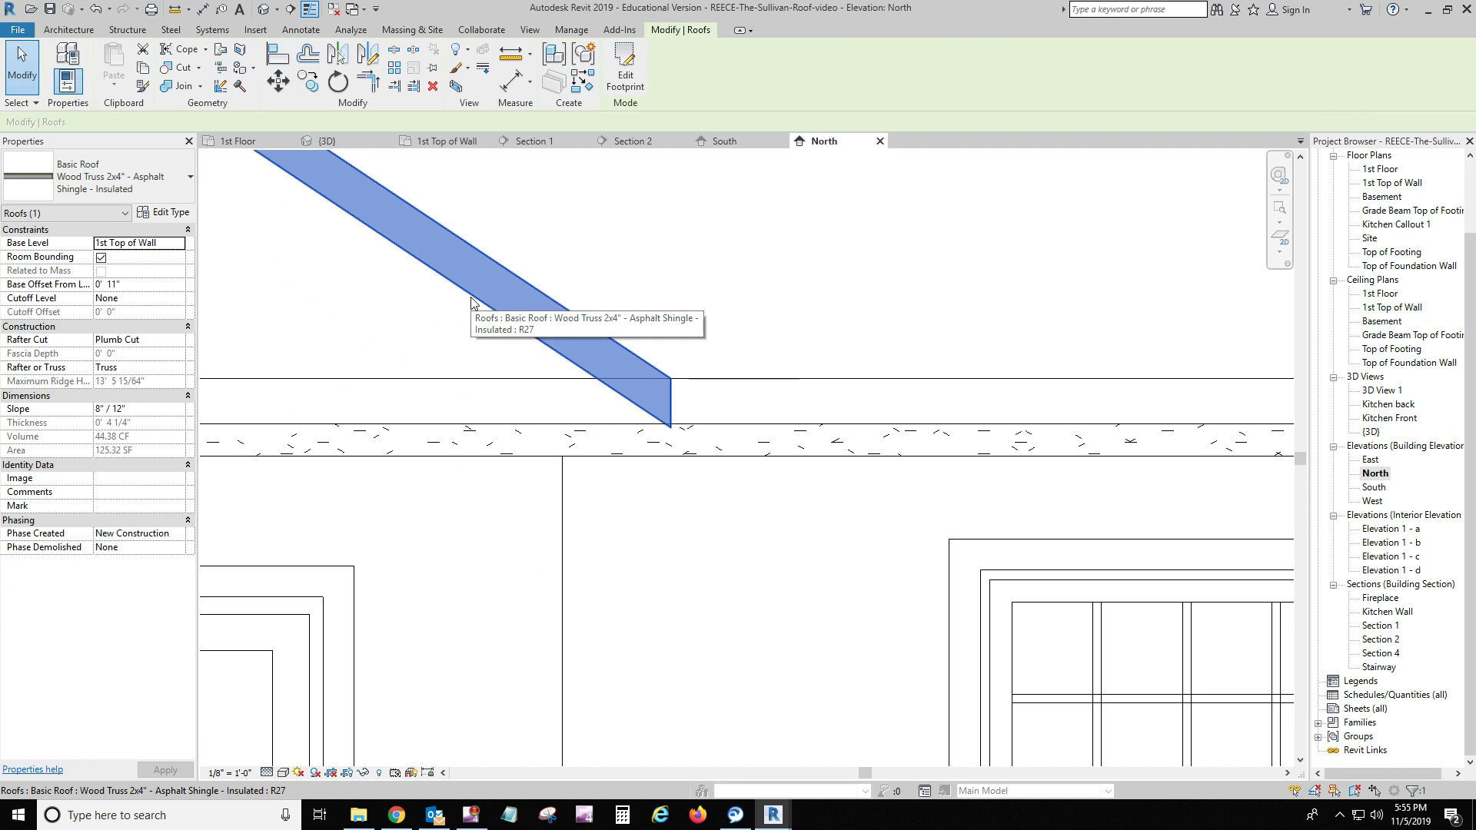
{"action": "left_click", "coordinate": [114, 286]}
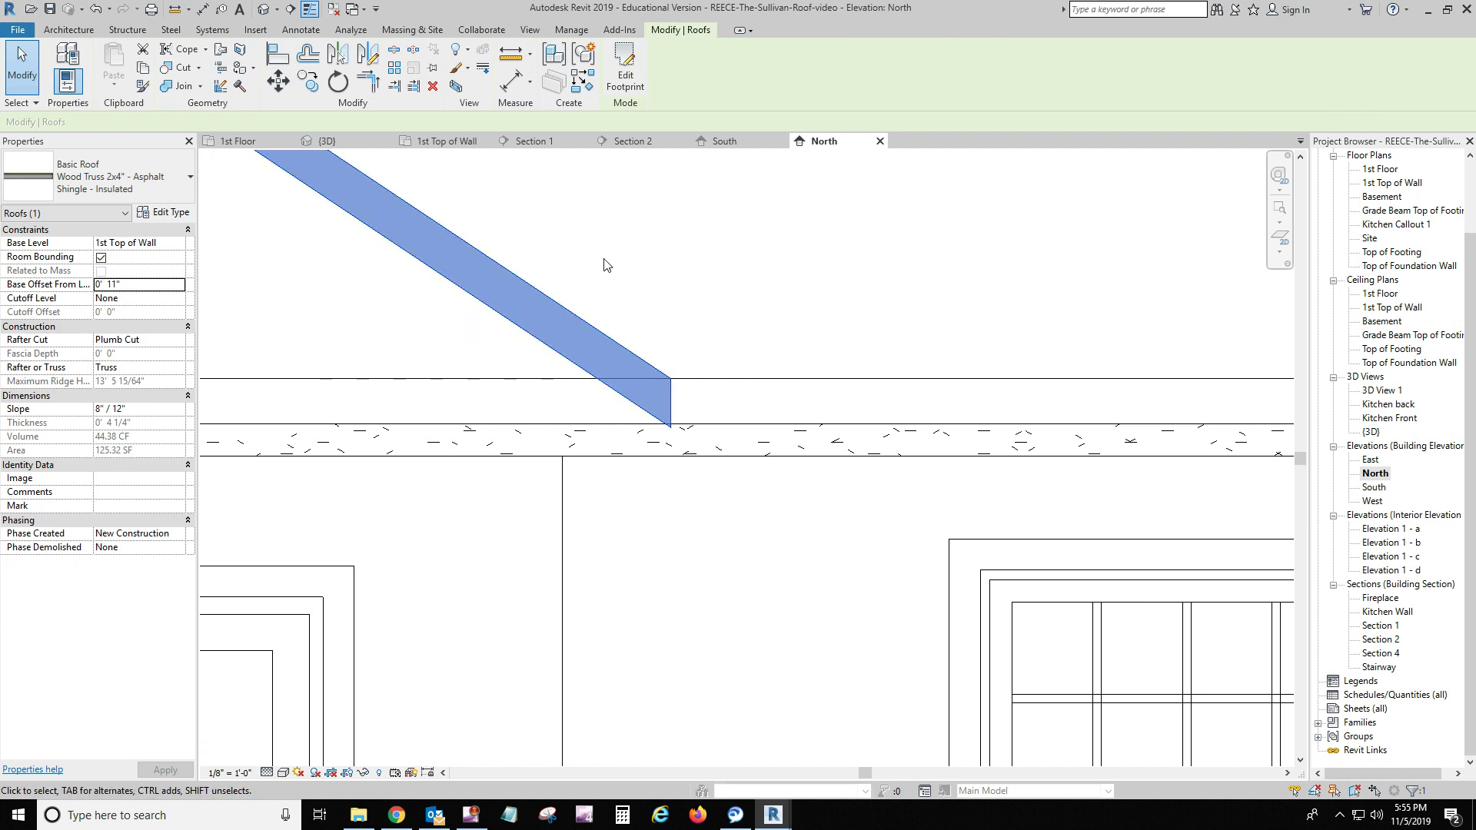
{"action": "left_click", "coordinate": [610, 298]}
{"action": "scroll", "coordinate": [609, 298], "scroll_direction": "down", "scroll_amount": 3}
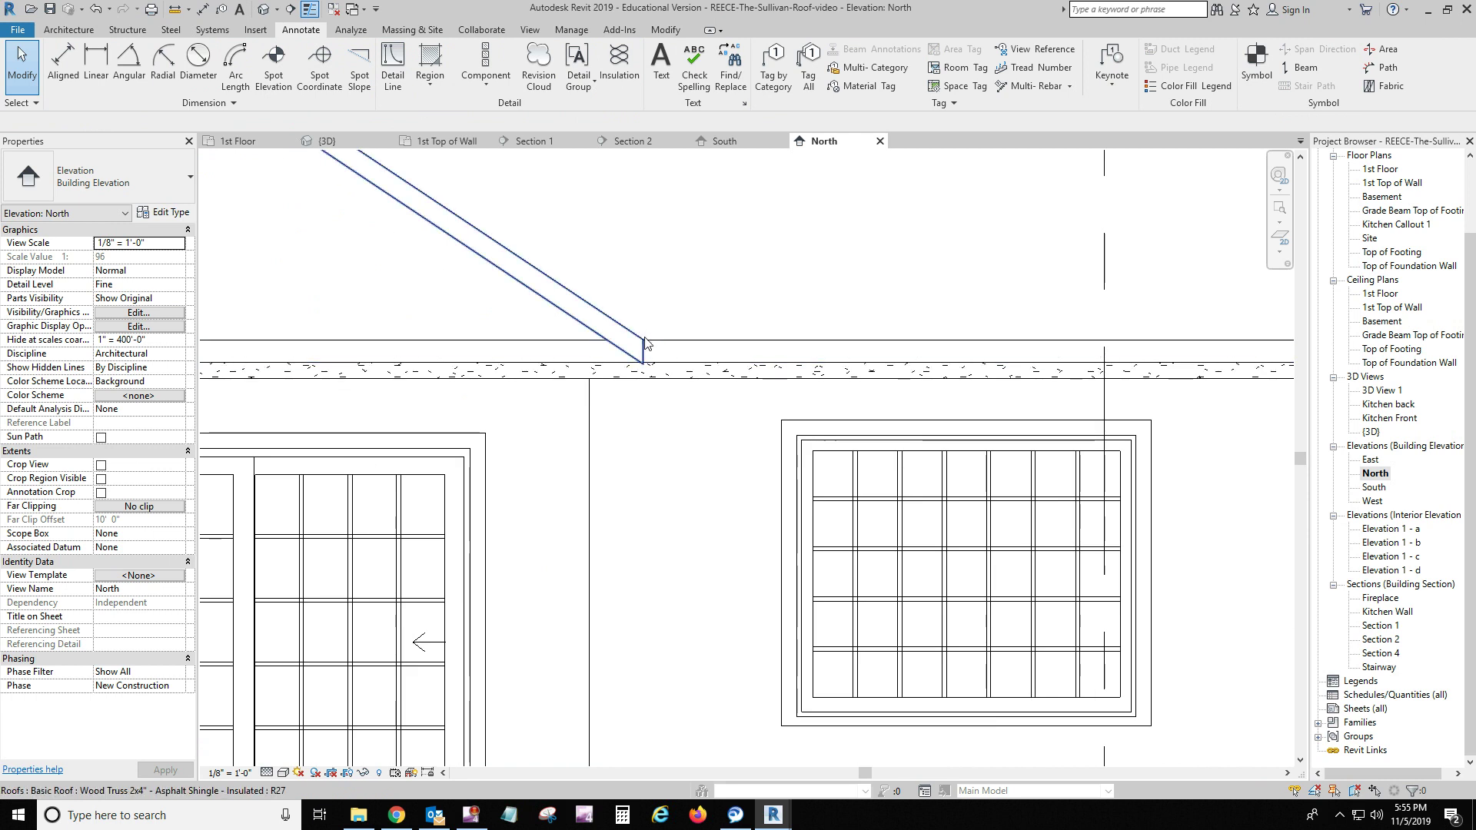
{"action": "scroll", "coordinate": [644, 345], "scroll_direction": "down", "scroll_amount": 2}
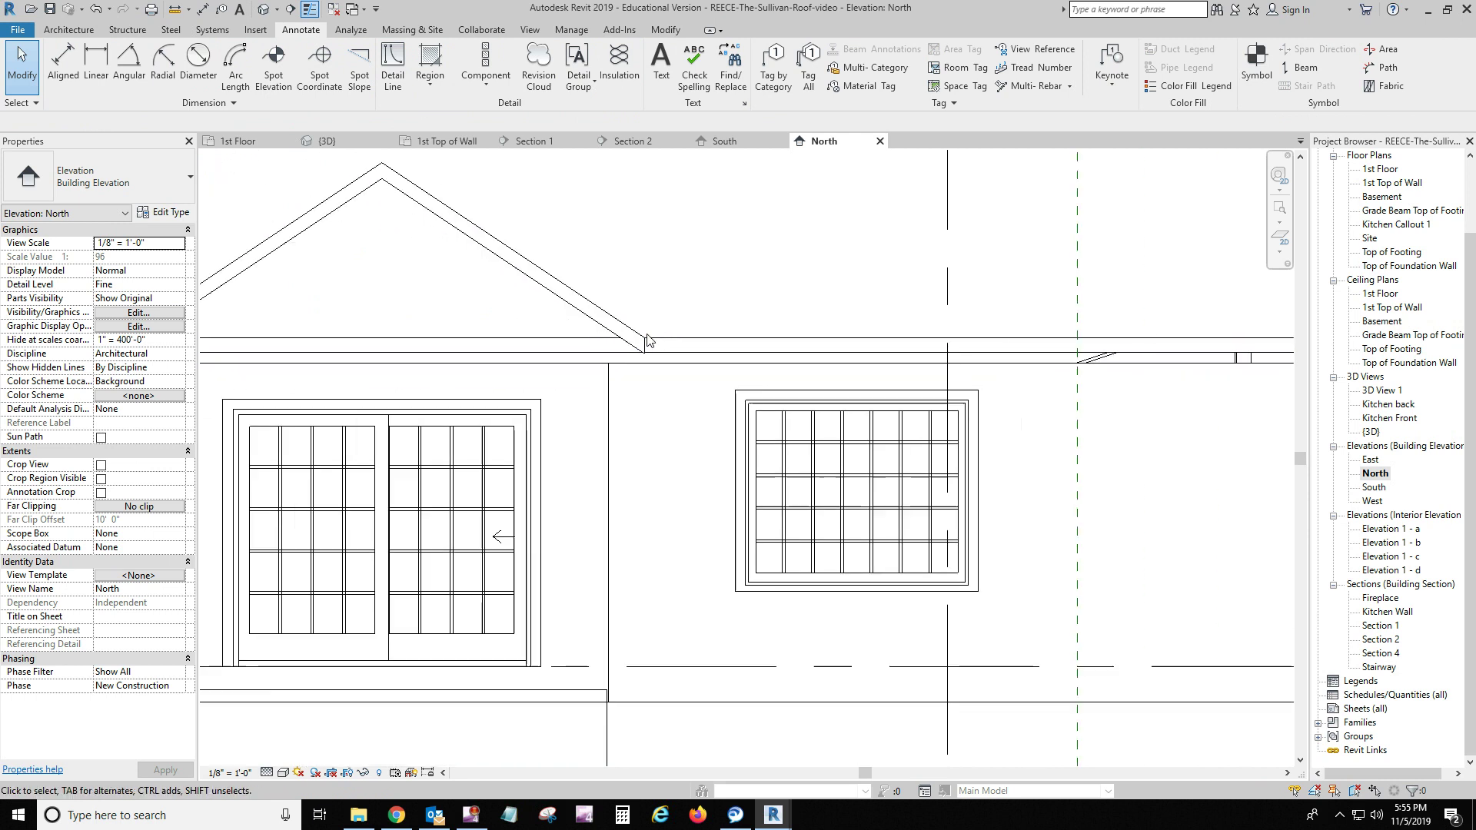